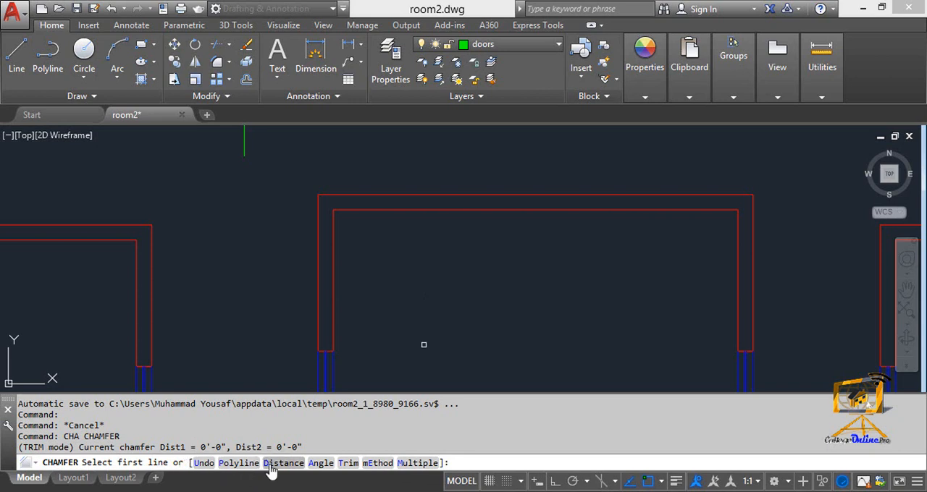
Set the chamfer distances to 3' for the first line and 5' for the second line.
text(d)
key(Return)
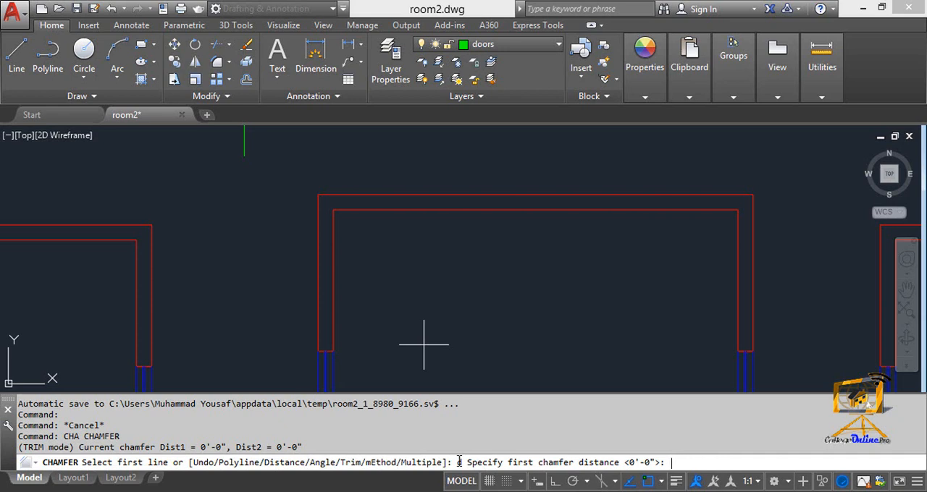
text(3')
key(Return)
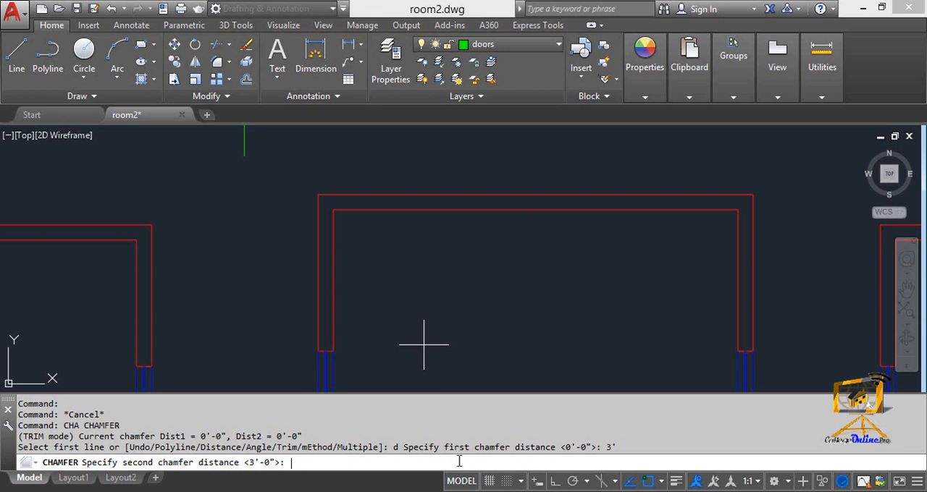
text(5)
text(')
key(Return)
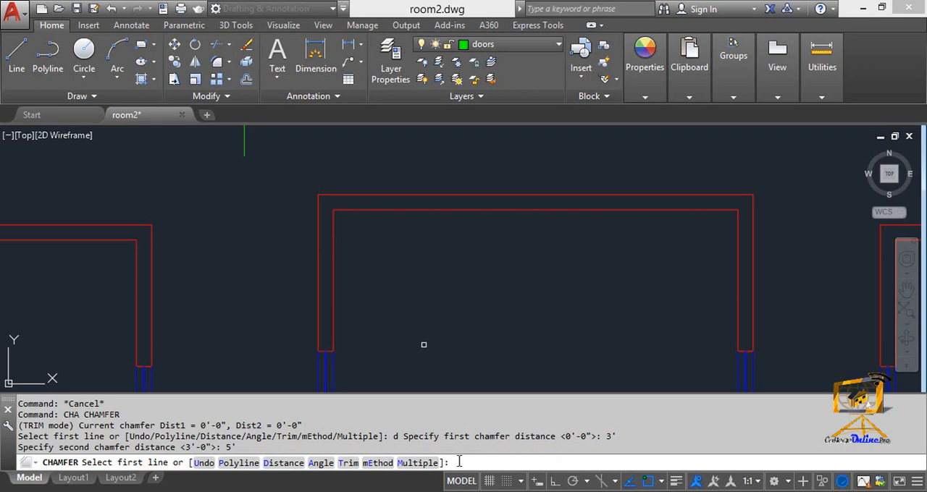
key(Escape)
Chamfer the inner upper-left wall corner of the middle room by 3' along the horizontal line and 5' along the vertical line.
text(c)
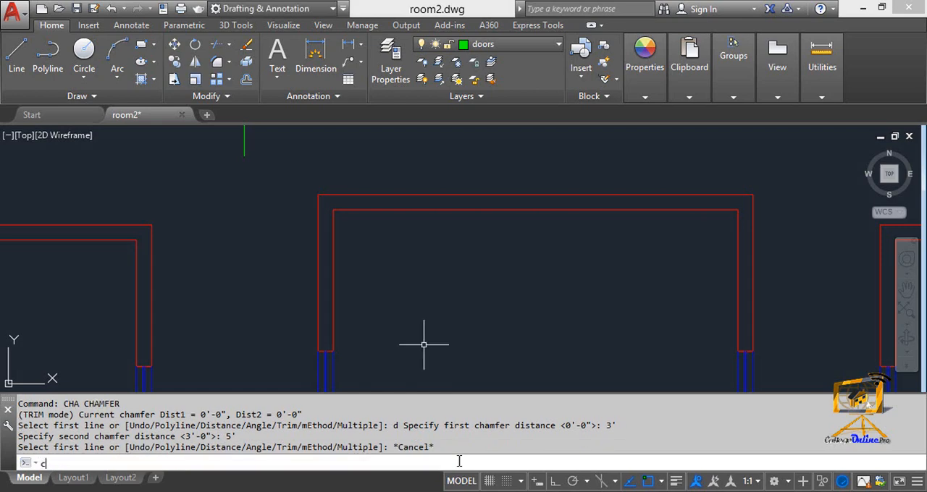
text(ha)
key(Return)
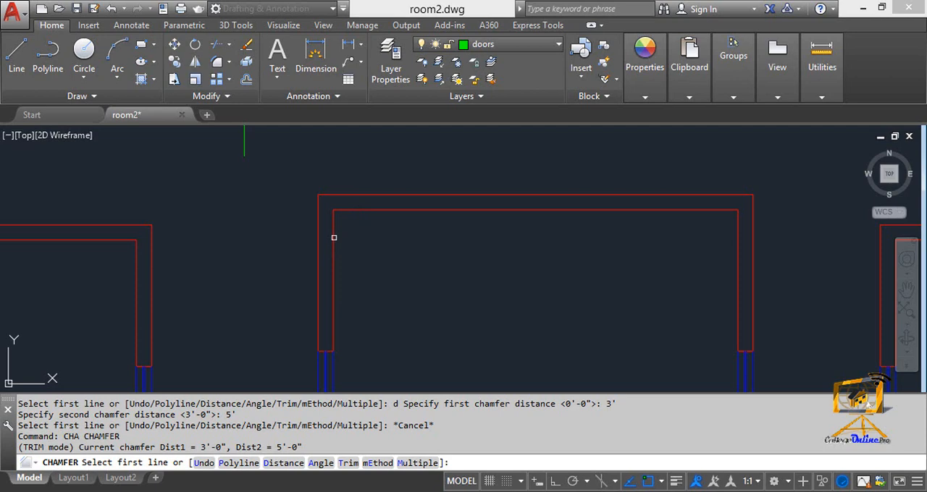
click(360, 210)
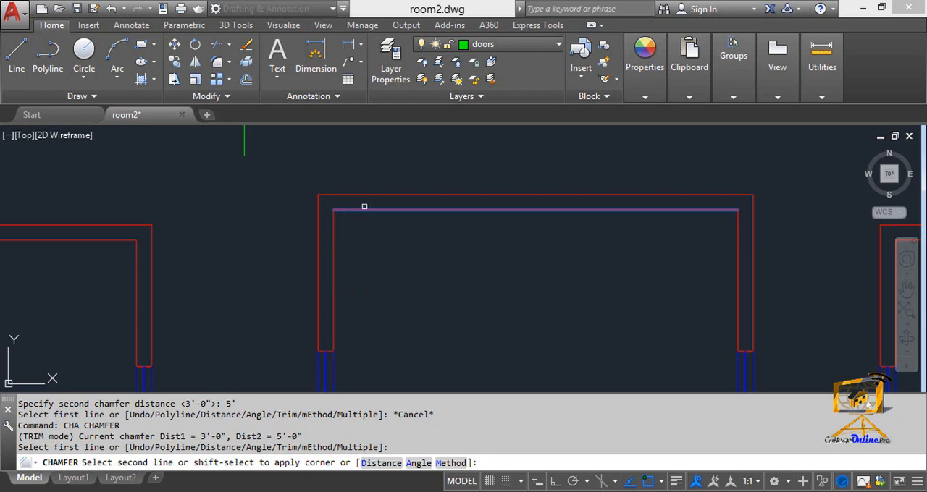
click(335, 211)
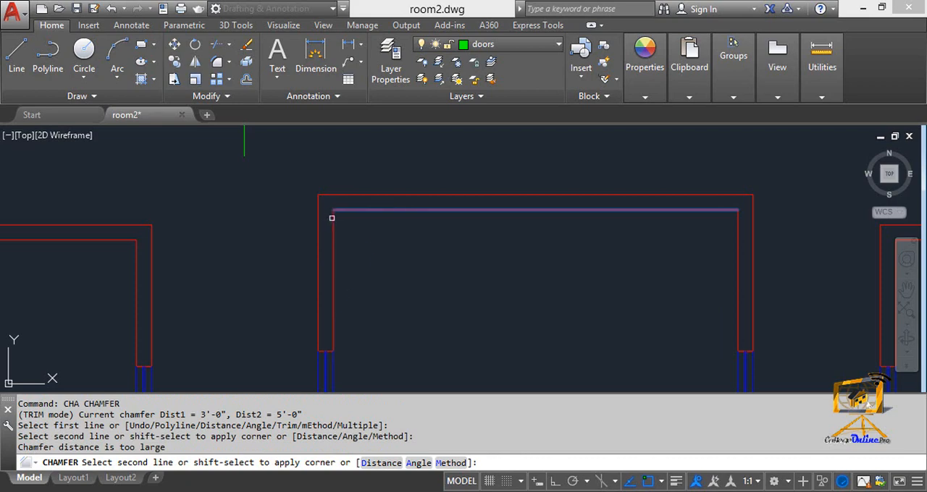
click(334, 217)
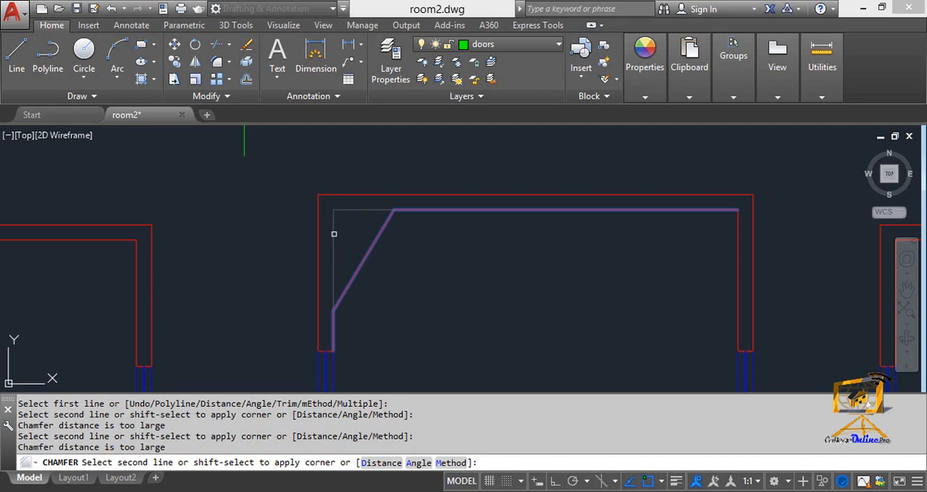
click(333, 234)
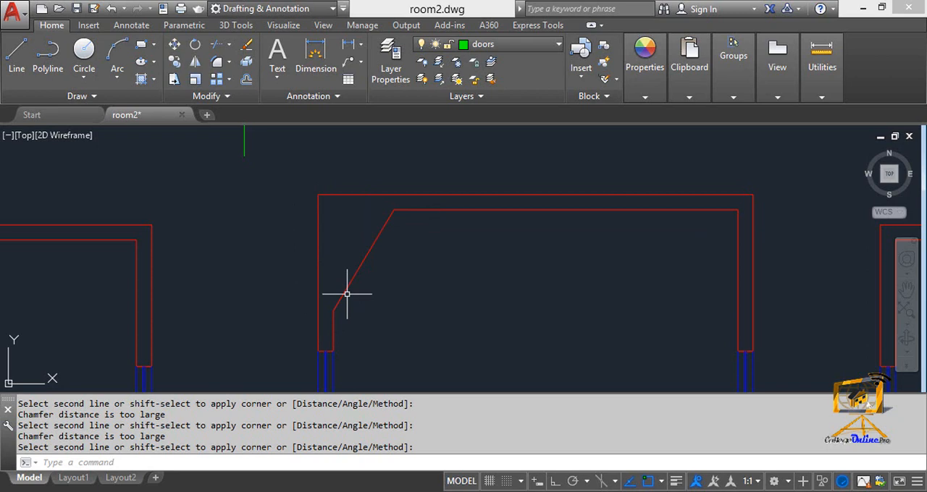
key(Escape)
Switch the chamfer to the Angle option with a length of 4' on the first line and an angle of 60.
text(cha)
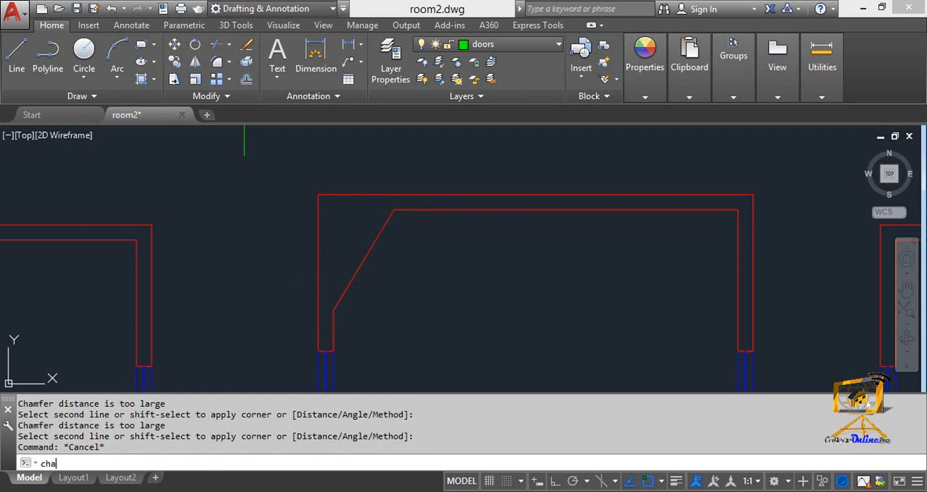
key(Return)
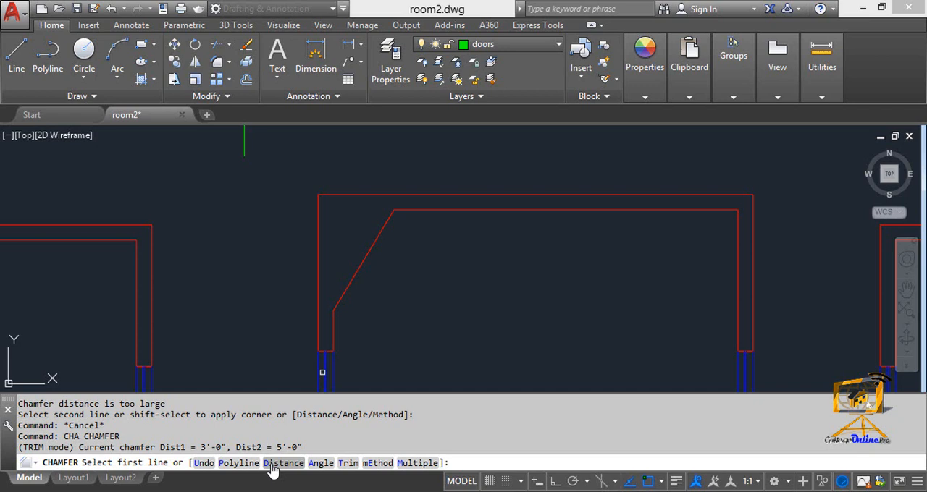
text(a)
key(Return)
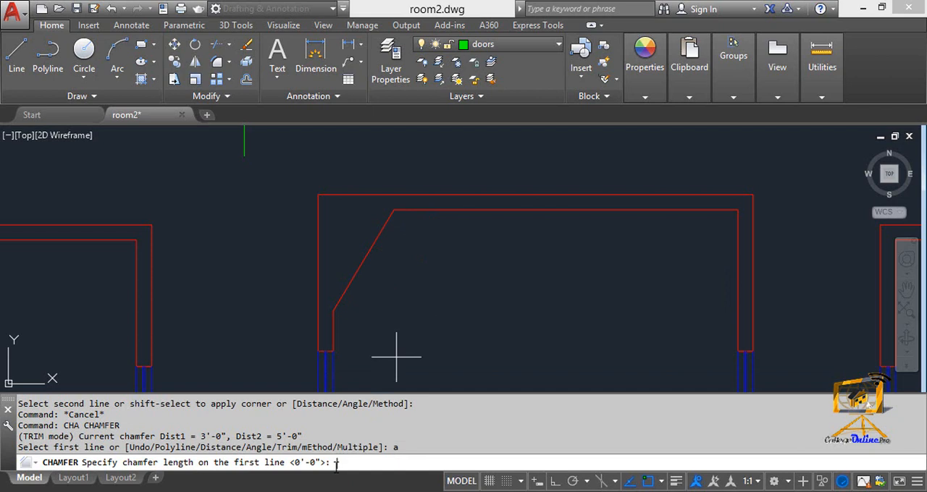
text(4')
key(Return)
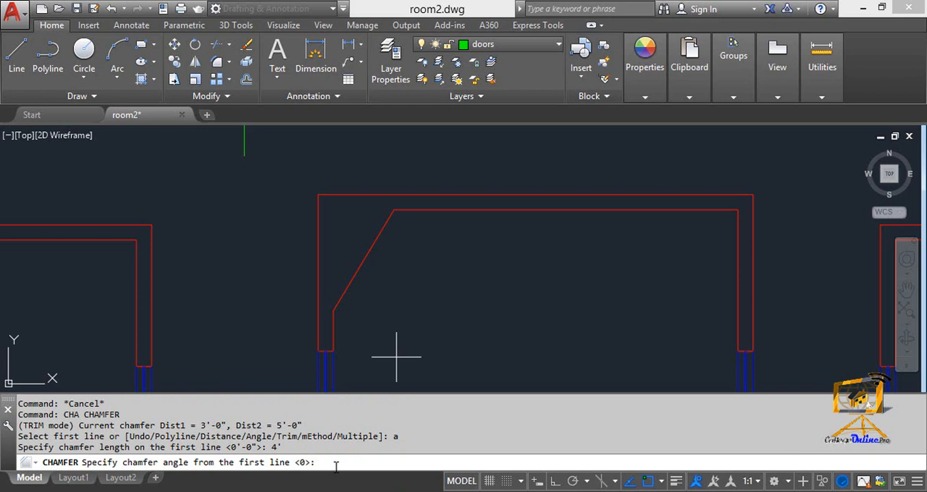
text(60)
key(Return)
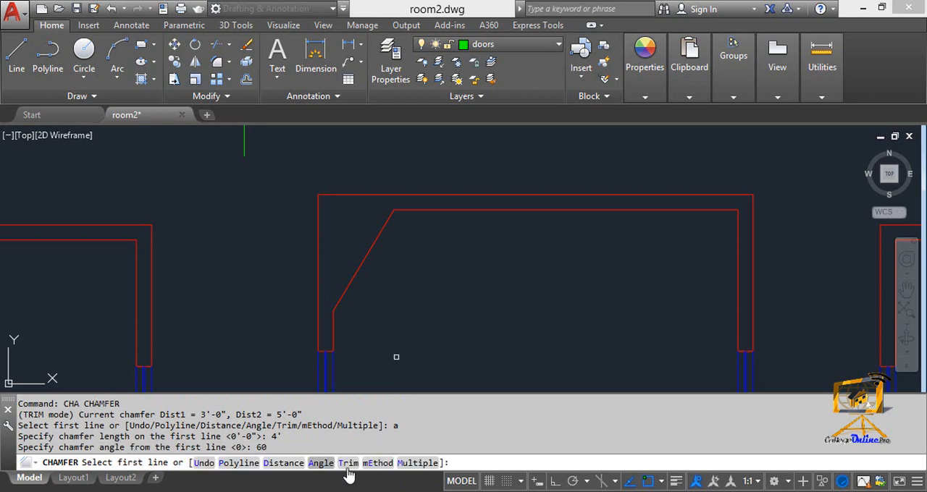
Try to chamfer the inner upper-left wall corner of the unmodified room left of the filleted one with the 4' length and 60-degree angle.
scroll(302, 257, down, 6)
scroll(258, 276, up, 6)
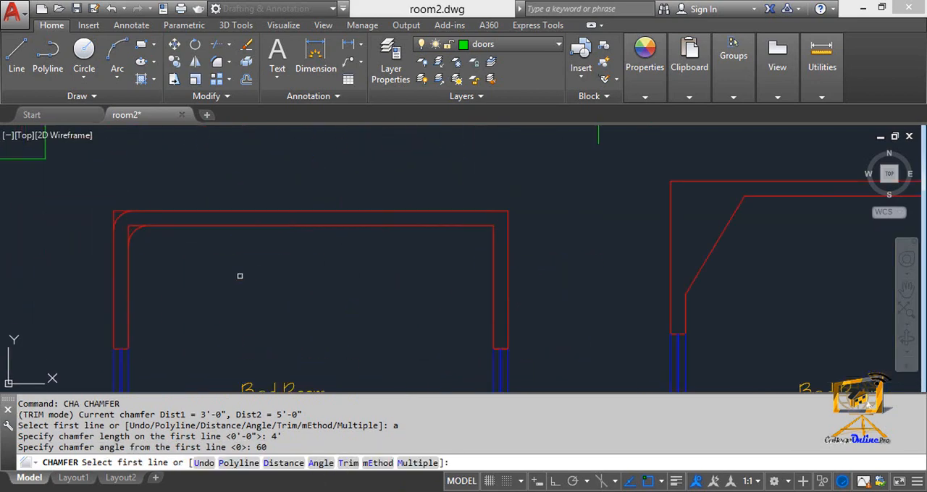
middle_drag(201, 278, 516, 267)
scroll(273, 273, down, 4)
scroll(185, 262, up, 4)
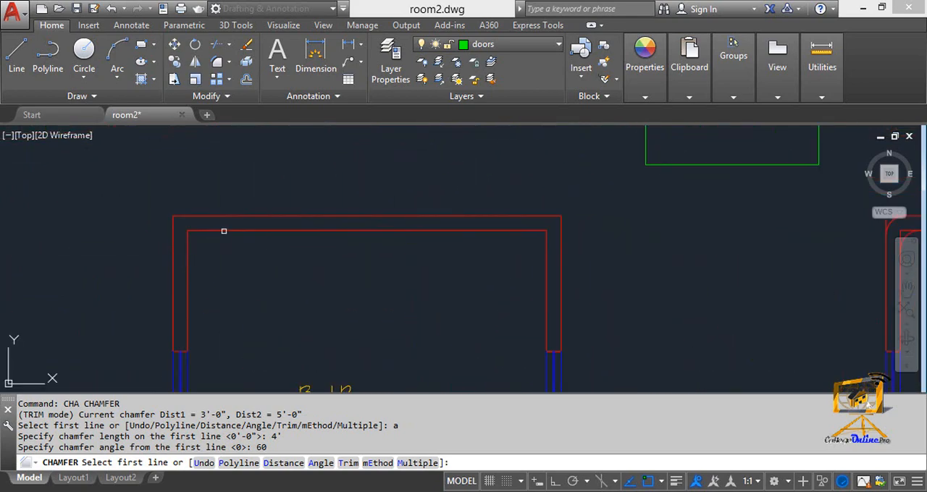
click(214, 231)
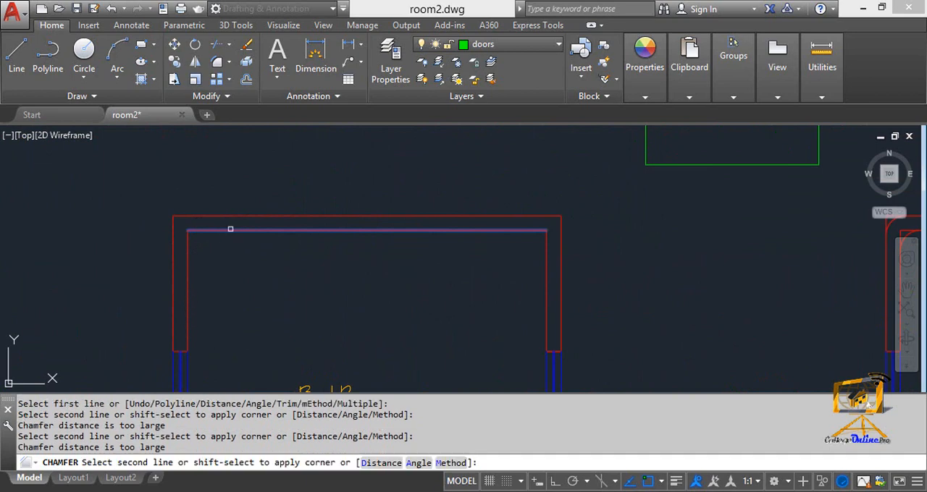
click(186, 281)
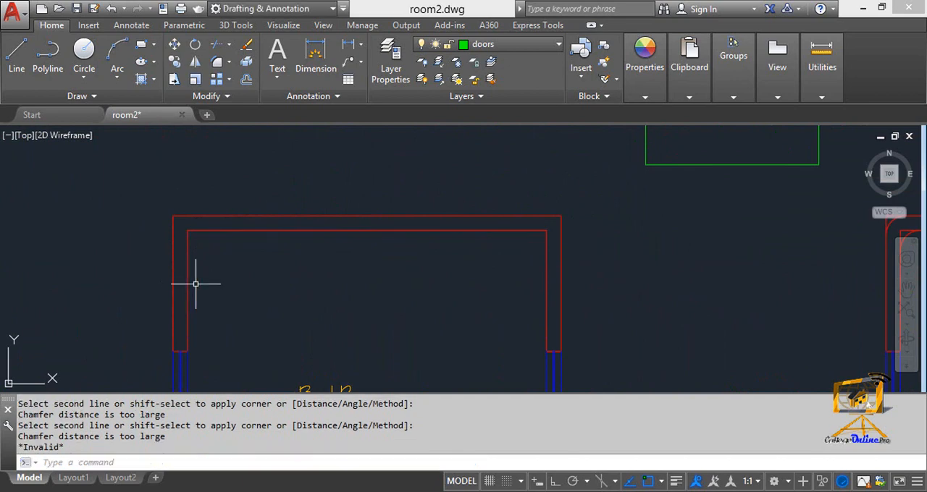
key(Escape)
text(cha)
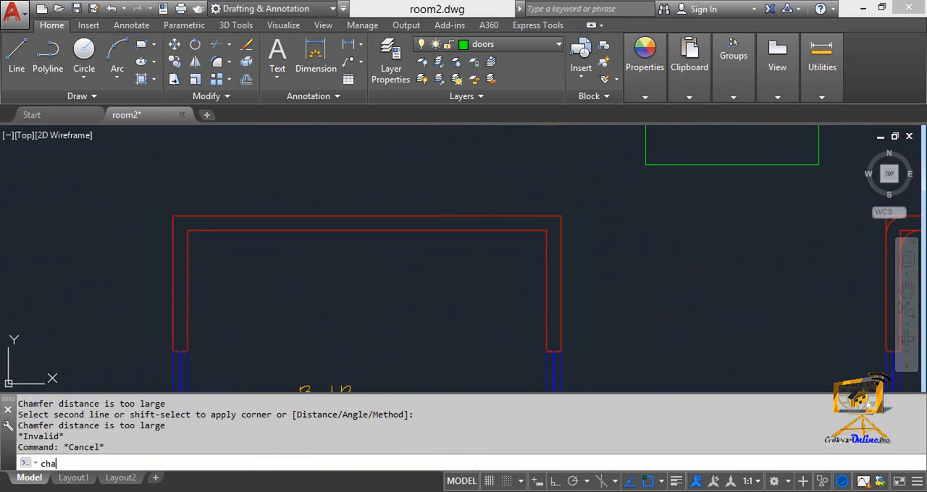
key(Return)
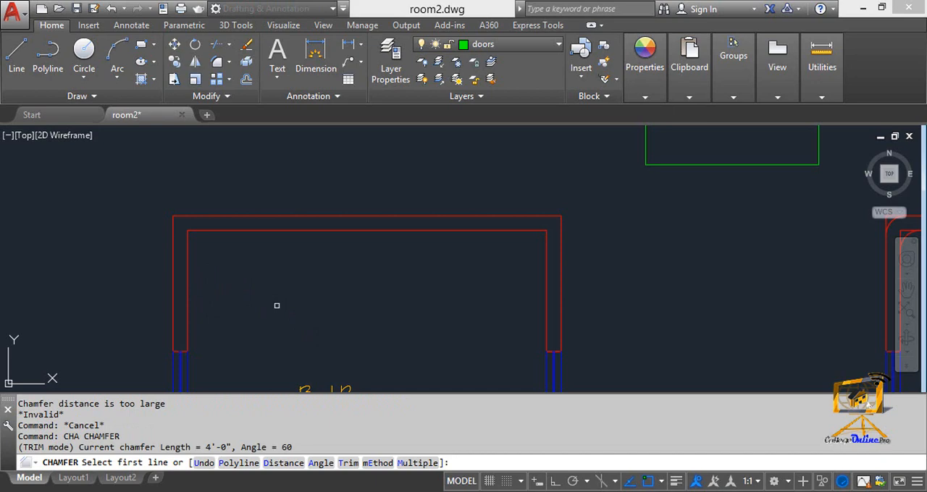
click(249, 231)
click(187, 265)
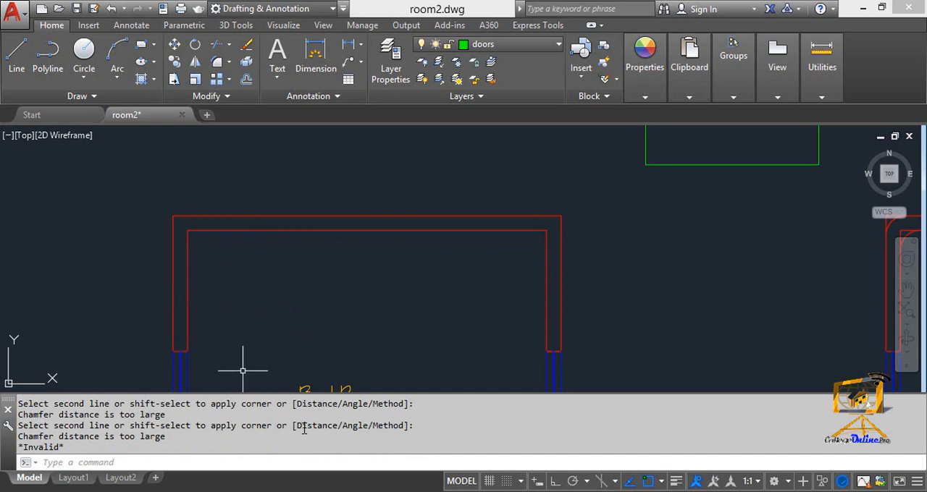
Chamfer the inner upper-left corner of this room using the Angle option with a length of 2' and an angle of 45.
text(cha)
key(Return)
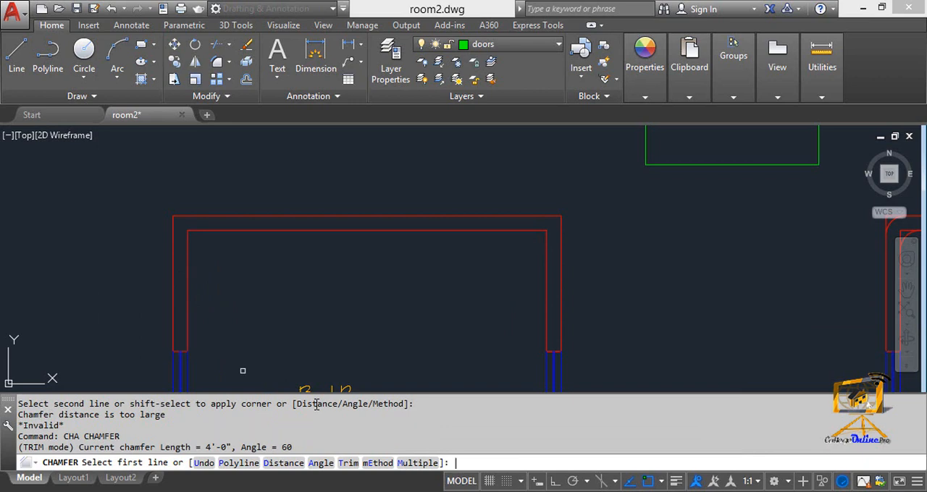
text(a)
key(Return)
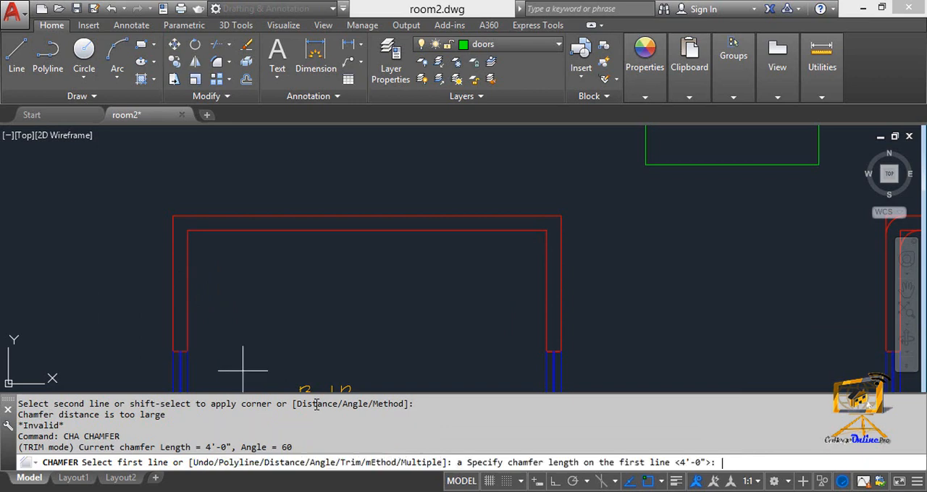
text(2')
key(Return)
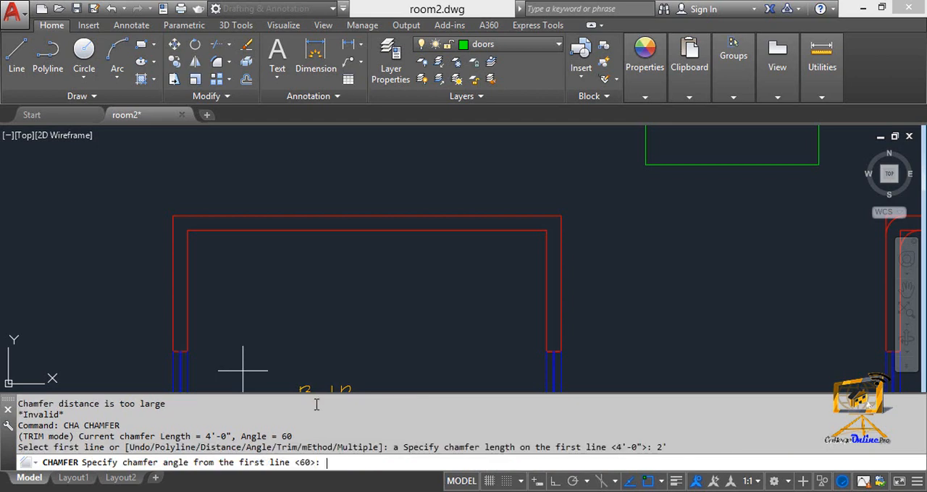
text(45)
key(Return)
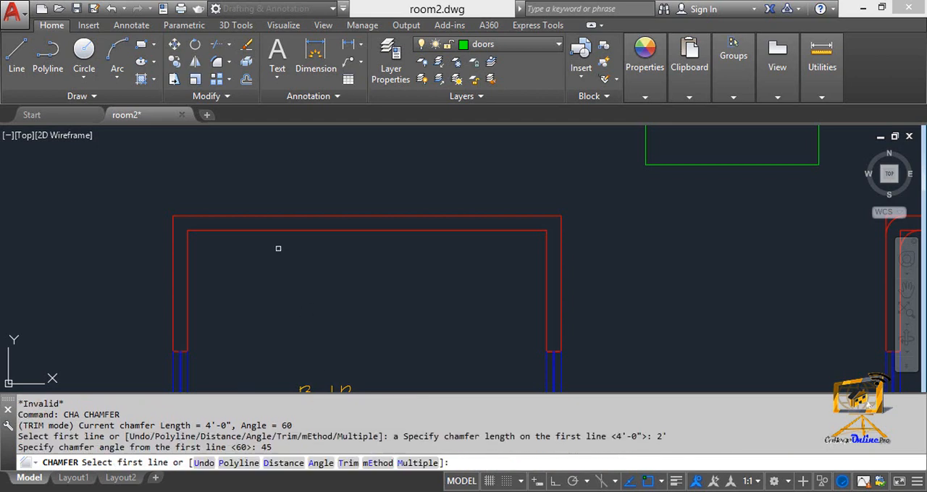
click(224, 231)
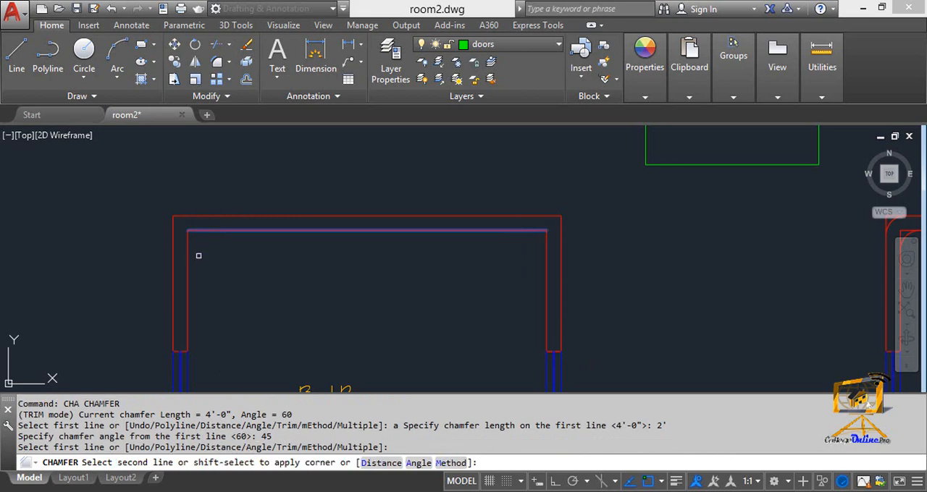
click(188, 262)
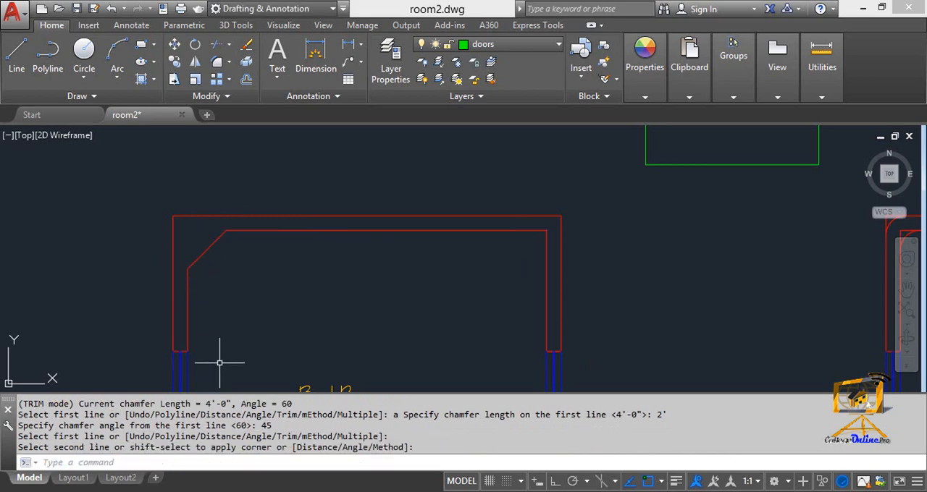
key(Escape)
key(Escape)
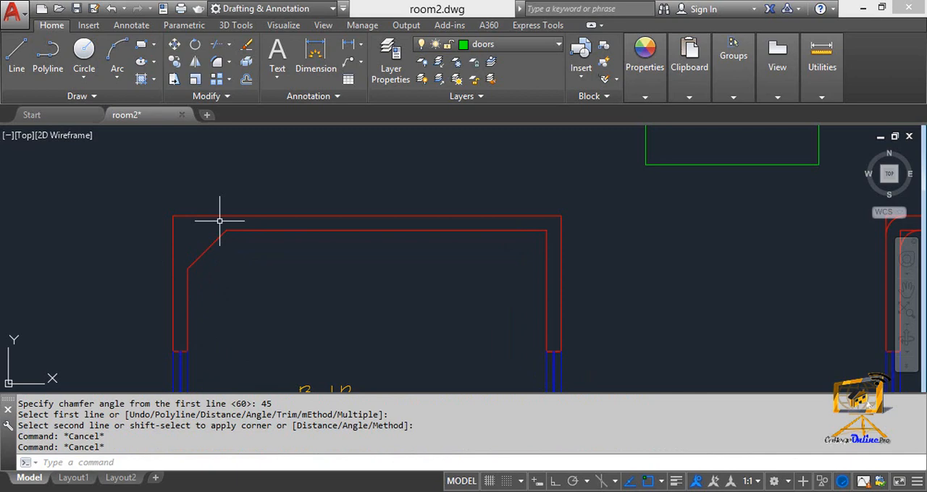
Chamfer the outer upper-left corner of the same room using the Angle option with a length of 4' and an angle of 60.
text(cha)
key(Return)
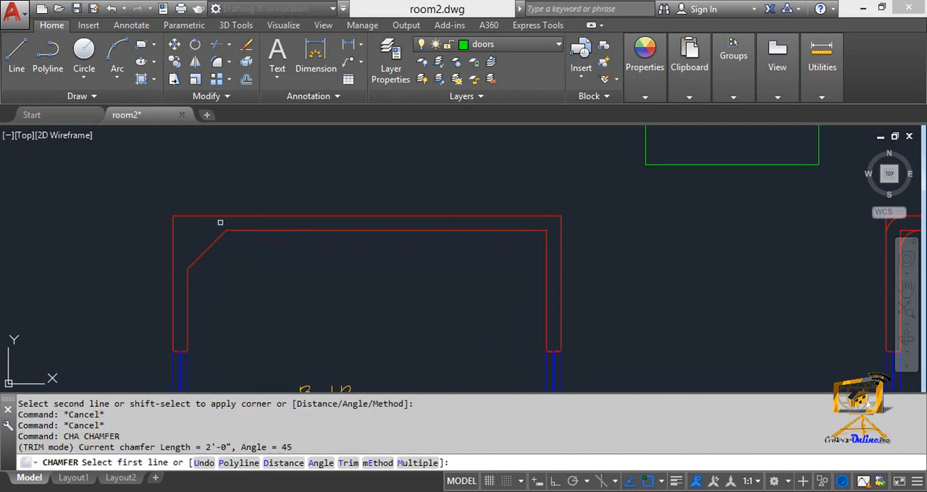
text(1)
key(BackSpace)
text(a)
key(Return)
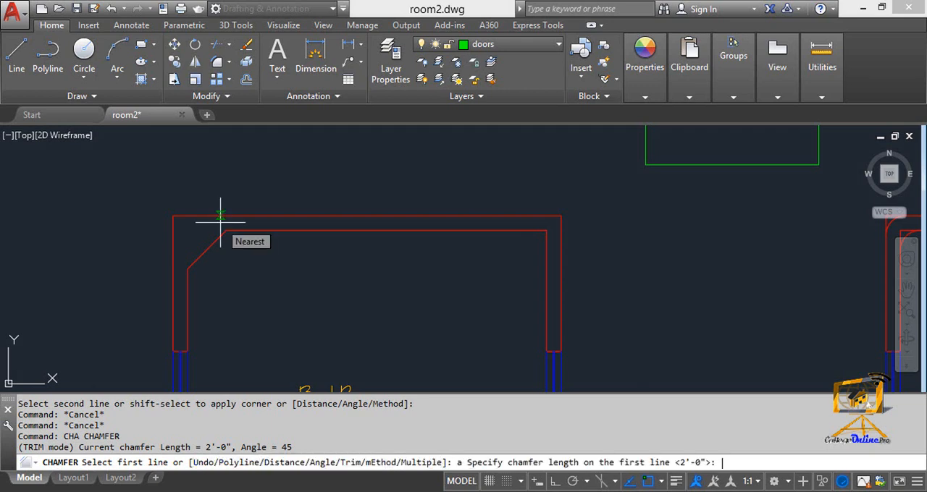
text(4')
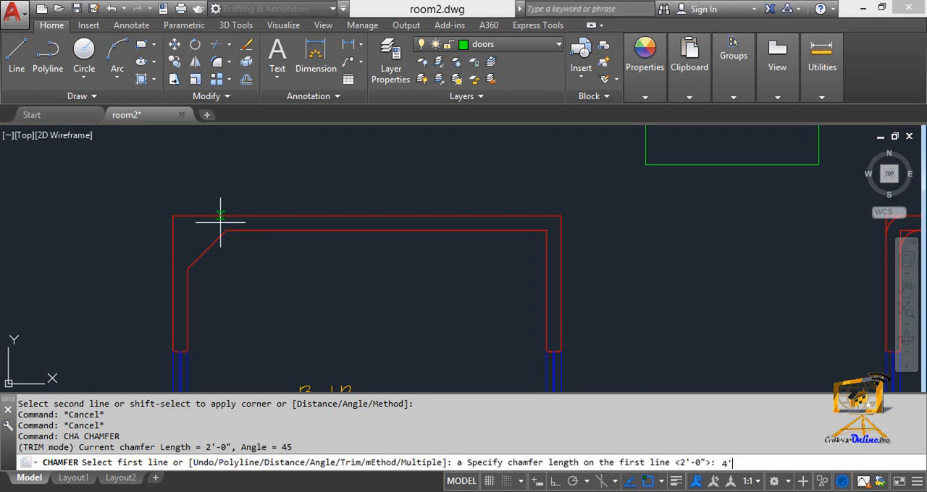
key(Return)
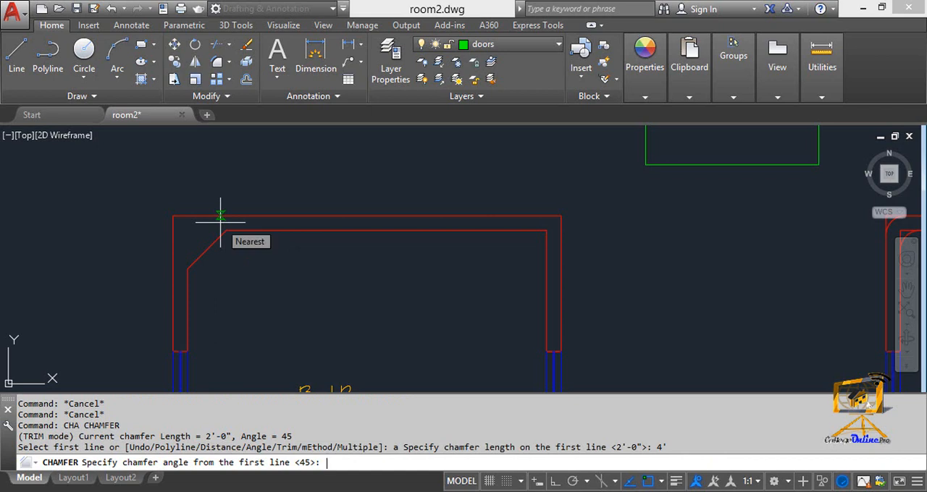
text(56)
key(BackSpace)
key(BackSpace)
text(60)
key(Return)
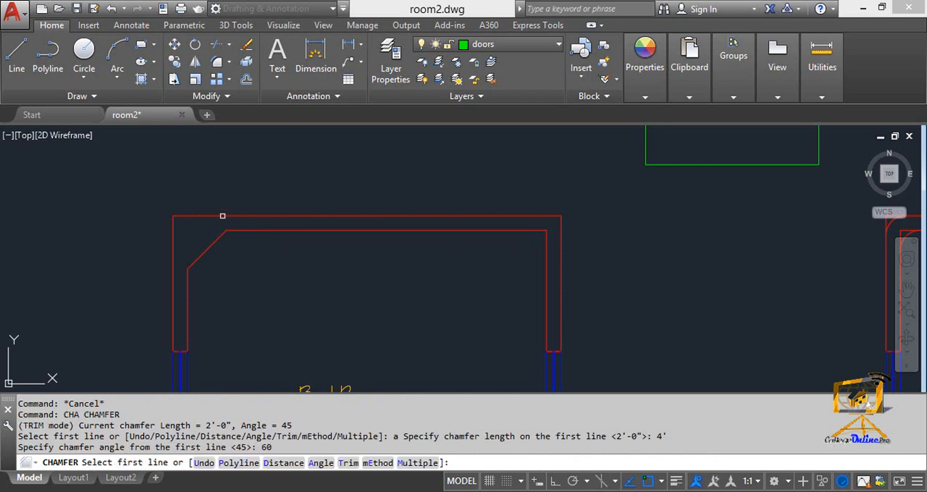
click(221, 217)
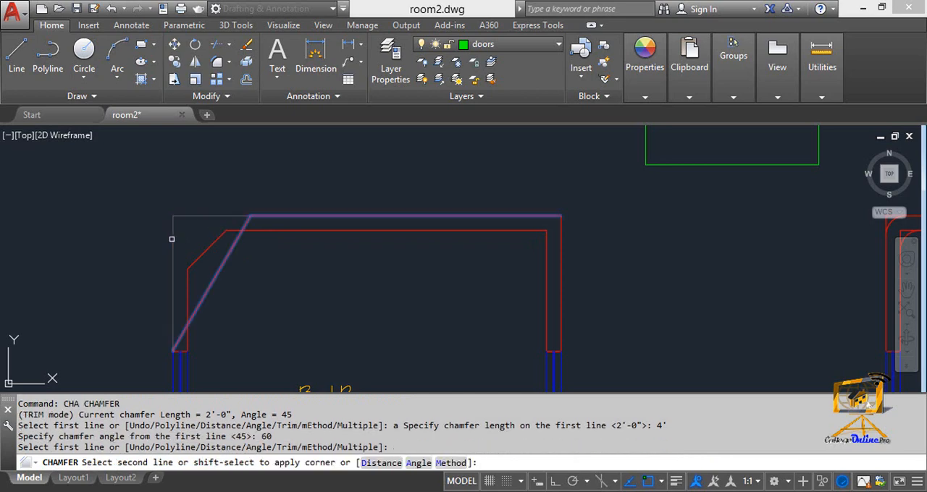
click(172, 239)
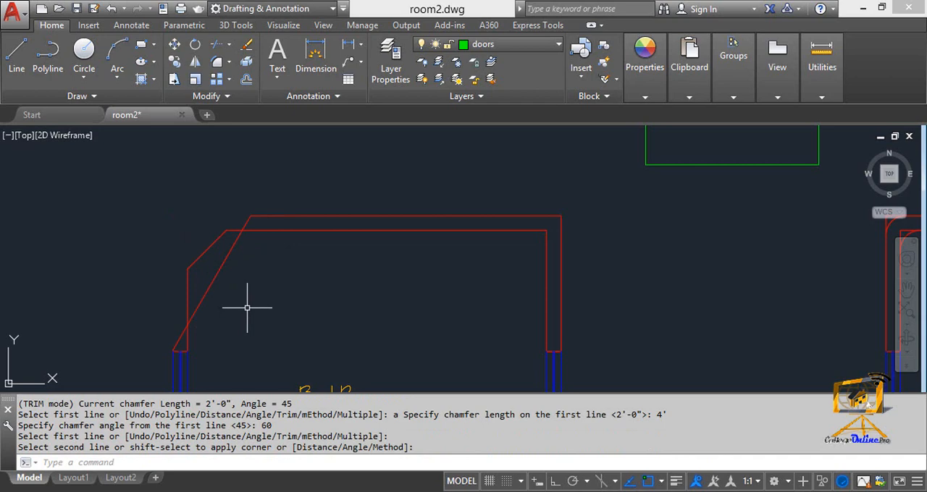
mouse_move(481, 317)
middle_down()
mouse_move(464, 300)
mouse_move(418, 291)
middle_up()
scroll(462, 280, up, 3)
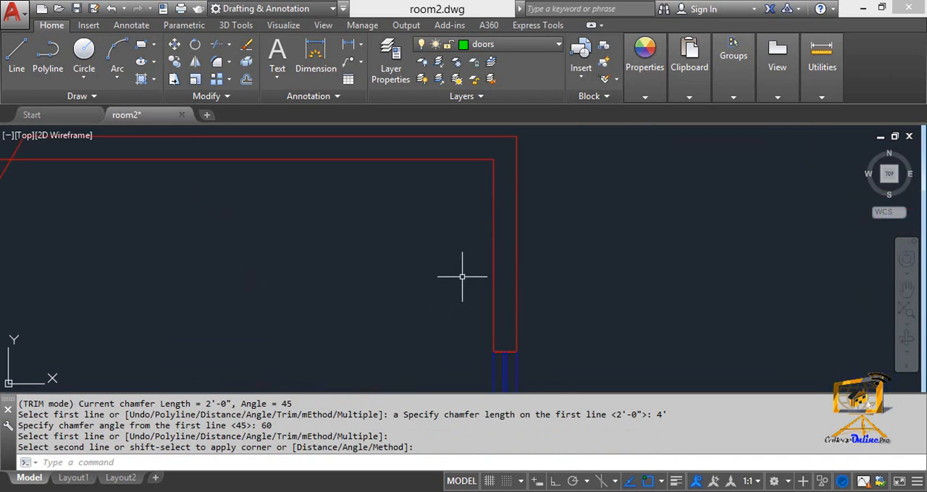
scroll(461, 277, down, 4)
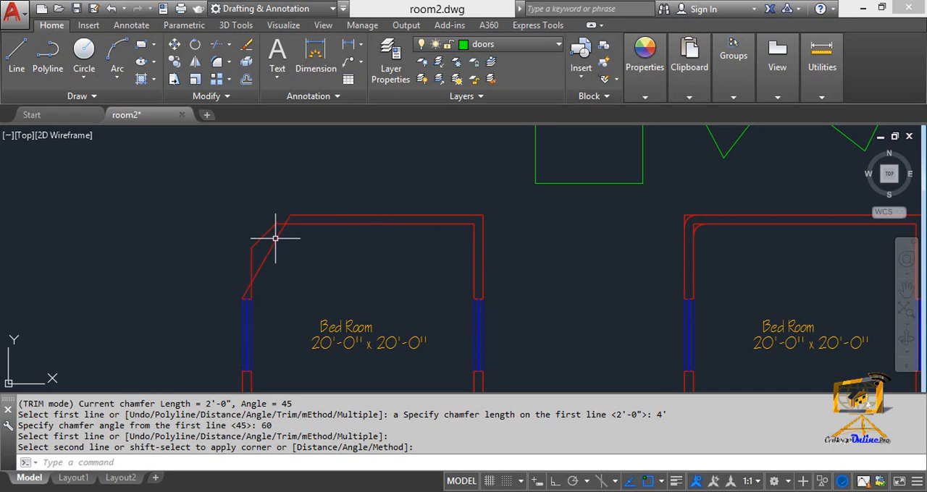
key(Escape)
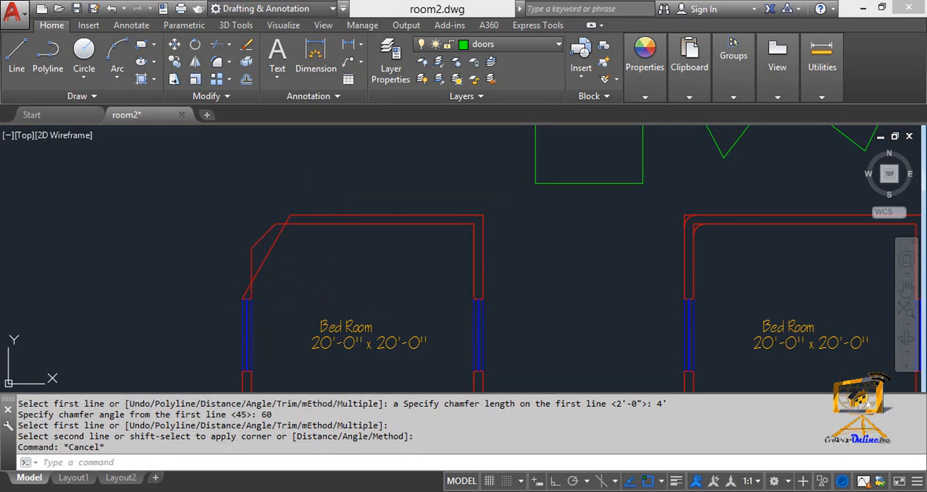
key(Escape)
text(cha)
key(Return)
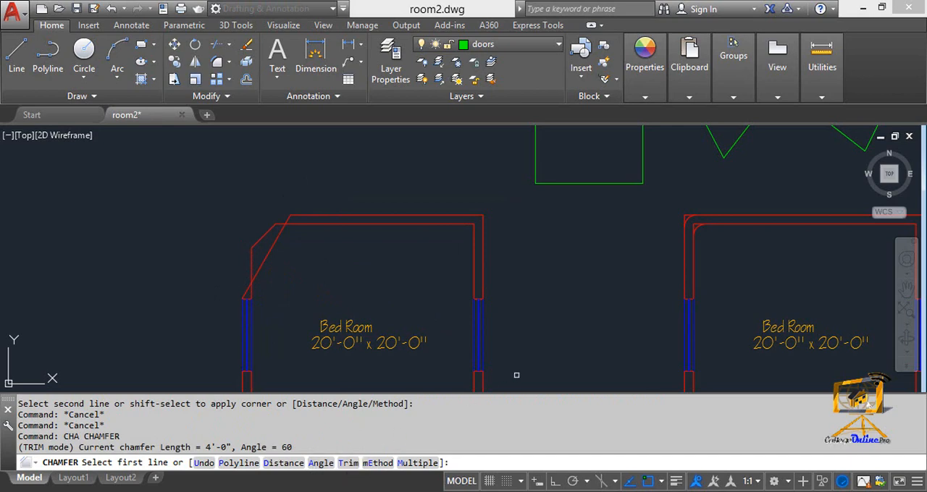
mouse_move(529, 264)
middle_down()
mouse_move(524, 348)
mouse_move(533, 287)
middle_up()
scroll(532, 288, up, 2)
mouse_move(540, 230)
middle_down()
mouse_move(506, 217)
mouse_move(499, 265)
middle_up()
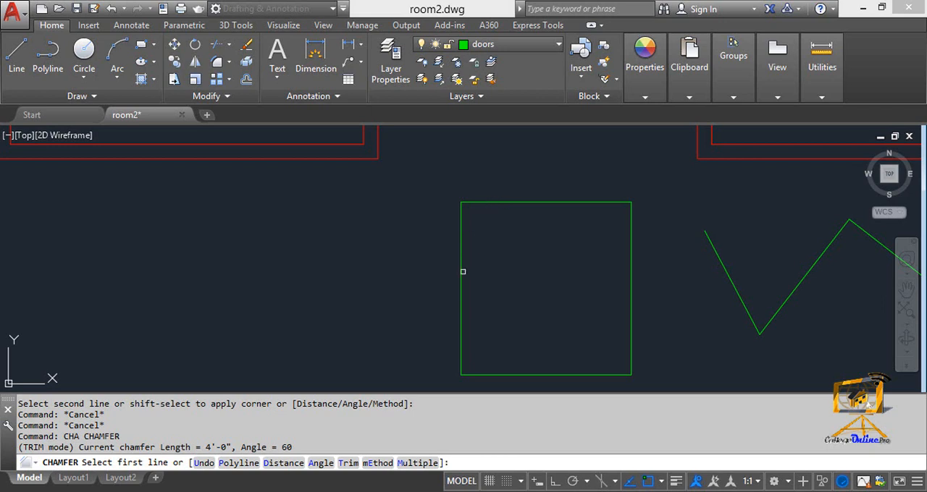
key(Escape)
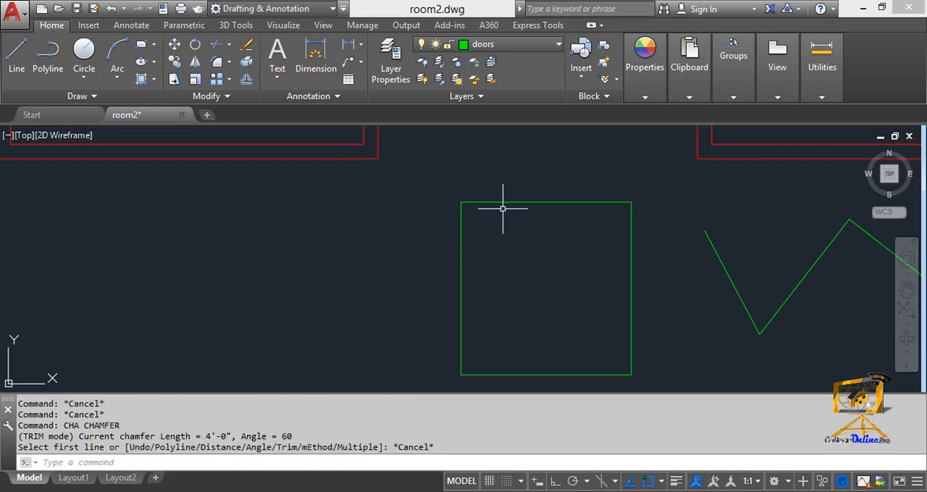
Chamfer the upper-left corner of the green square using the No trim option, and undo that chamfer.
text(cha)
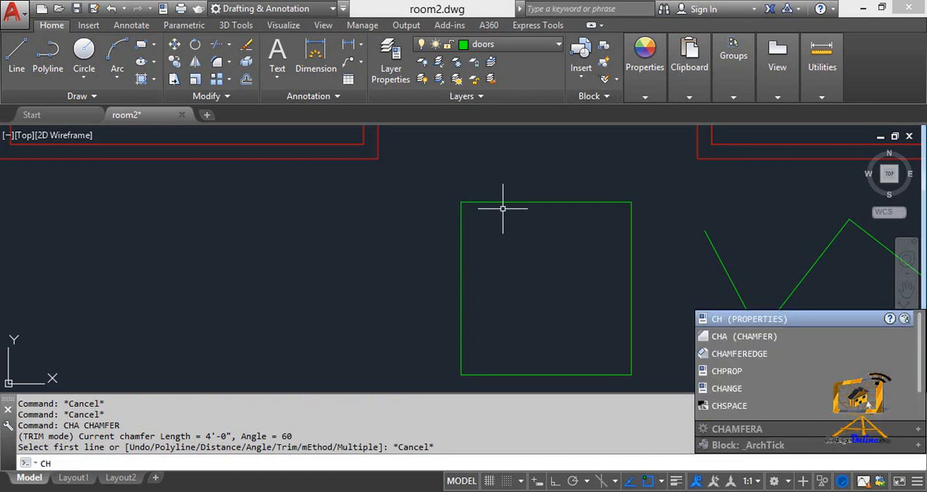
key(Return)
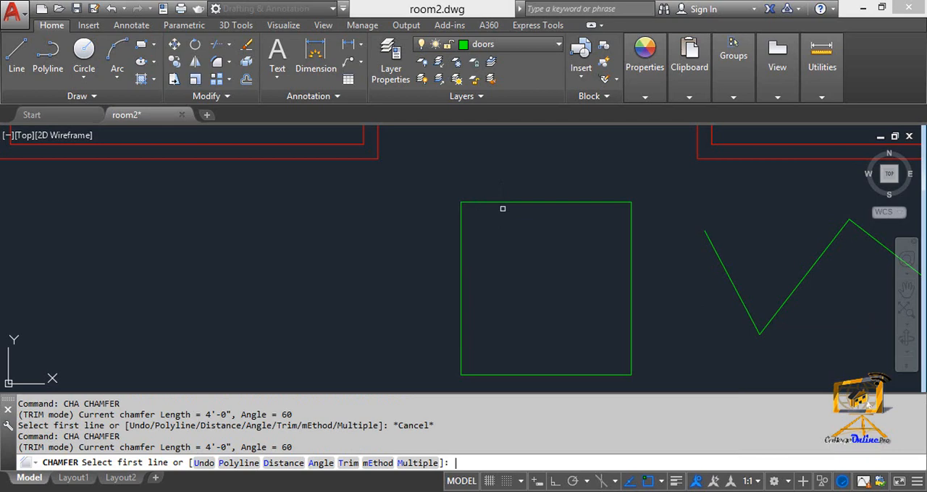
text(t)
key(Return)
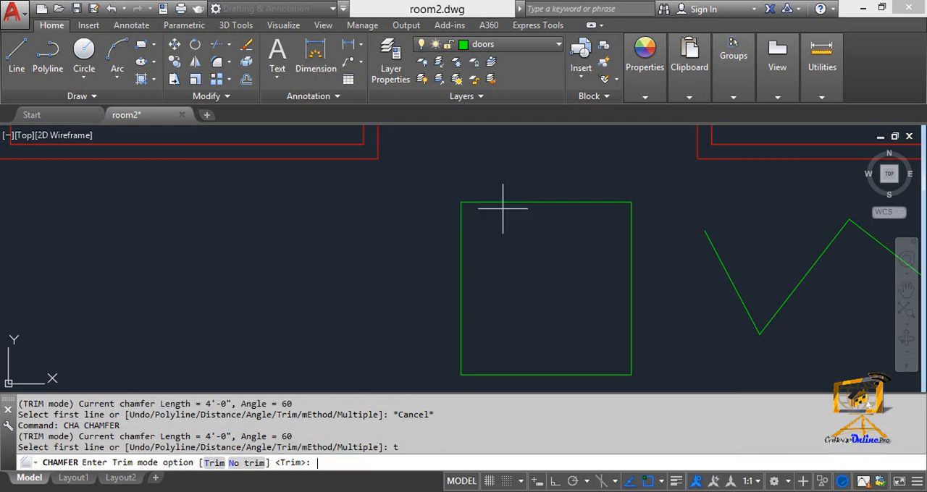
text(n)
key(Return)
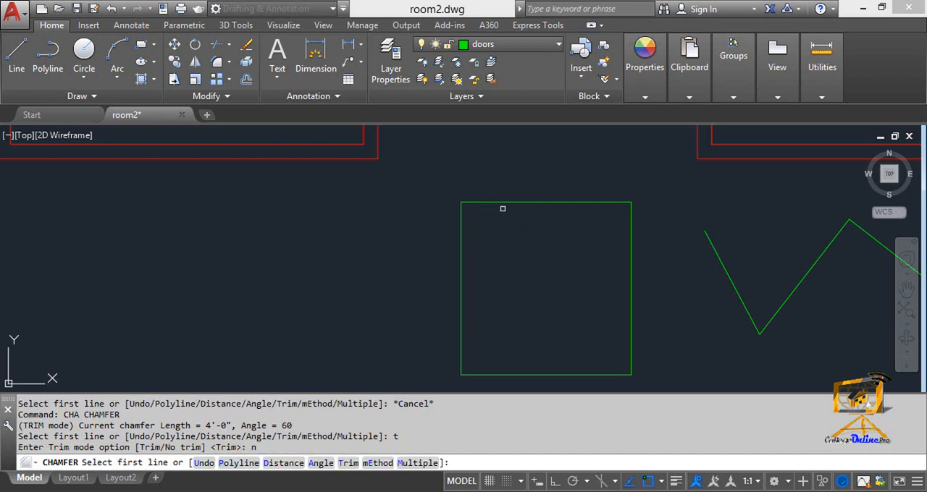
click(490, 202)
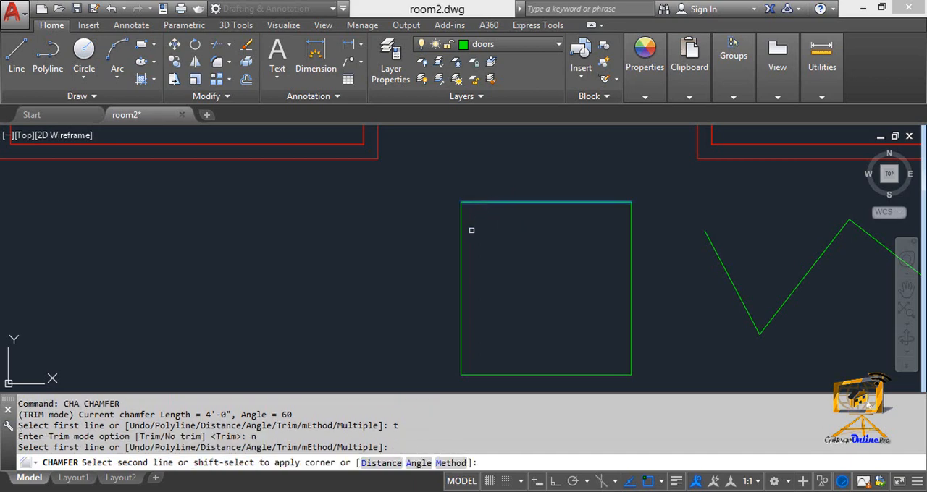
click(462, 240)
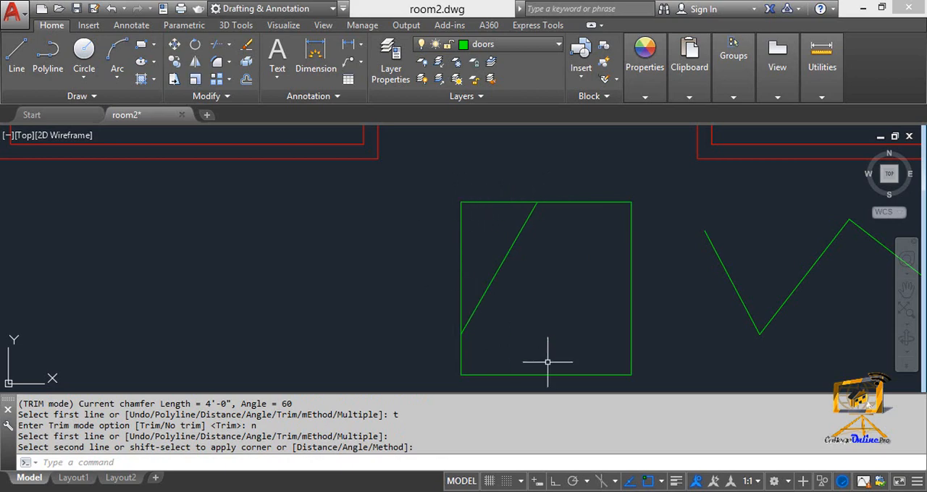
key(ctrl+z)
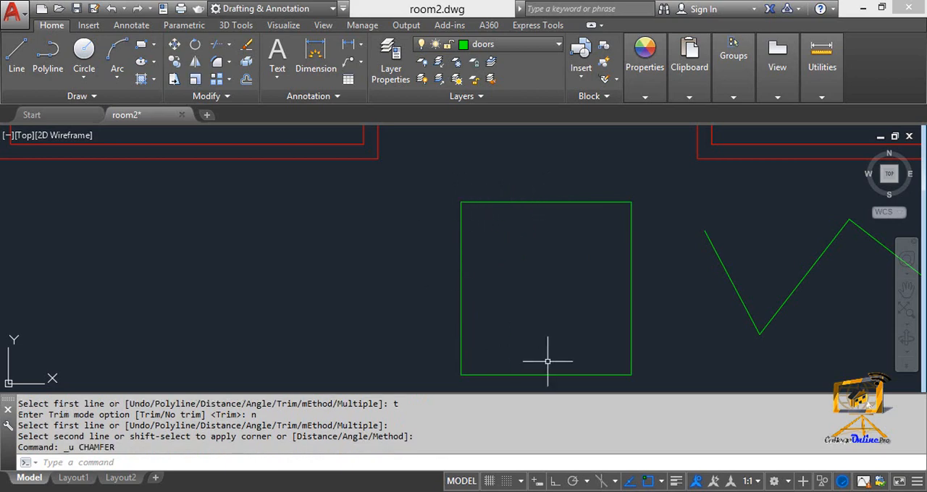
key(Escape)
key(Escape)
Chamfer the upper-left corner of the green square with the Trim mode set to Trim, and undo that chamfer.
text(a)
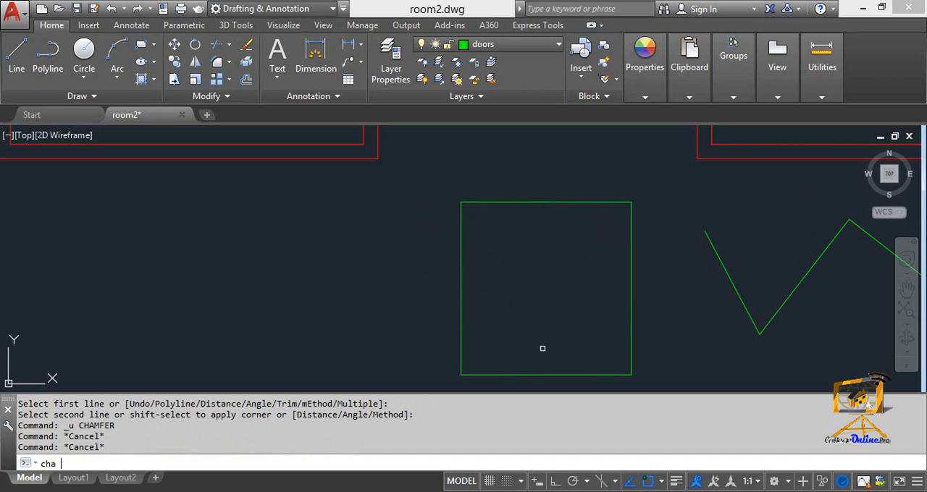
key(Return)
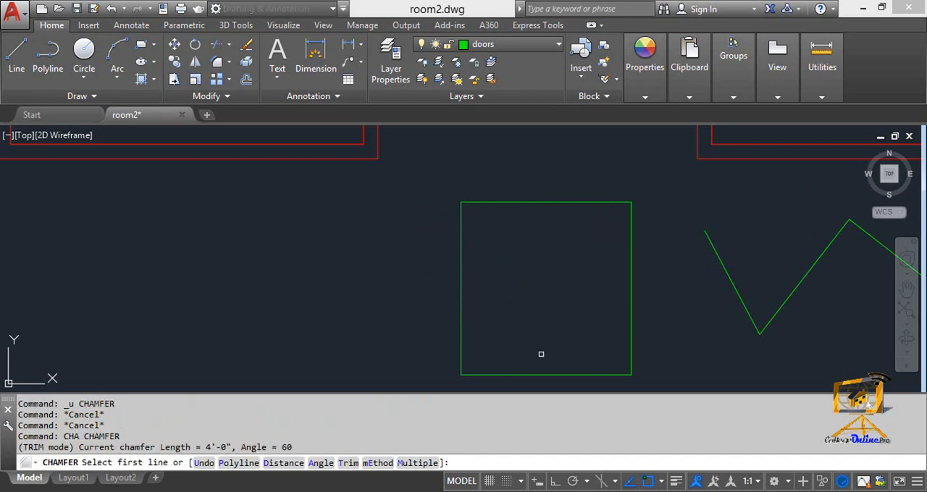
text(t)
key(Return)
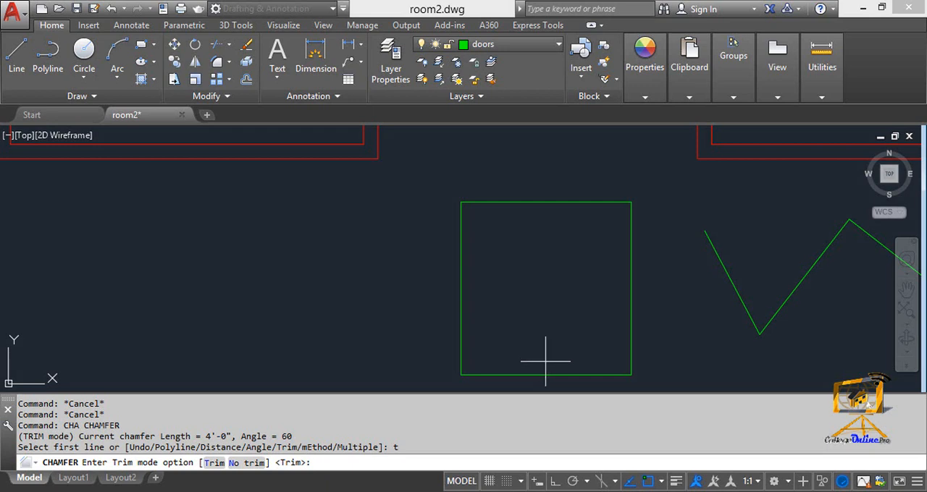
text(t)
key(Return)
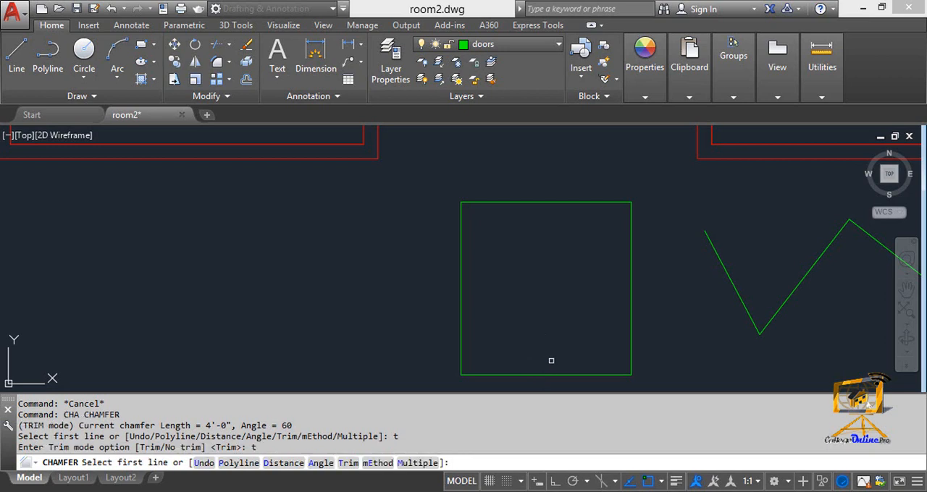
click(498, 204)
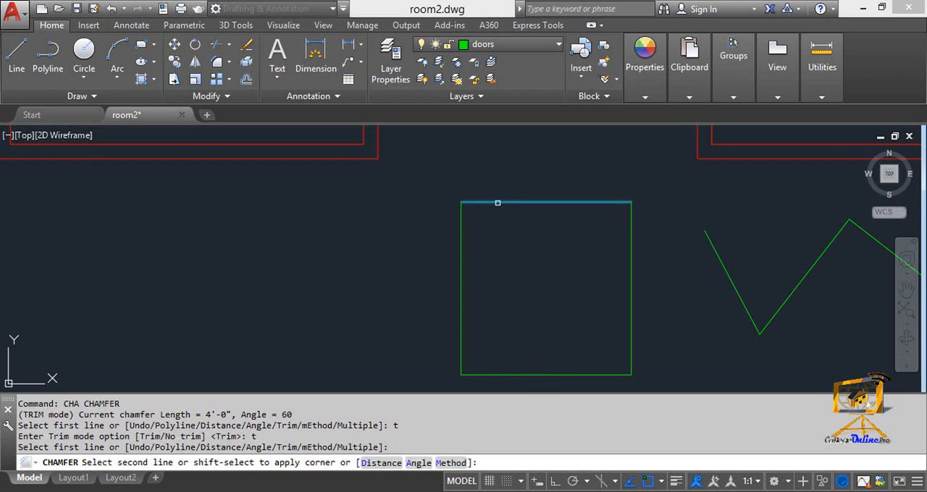
click(461, 253)
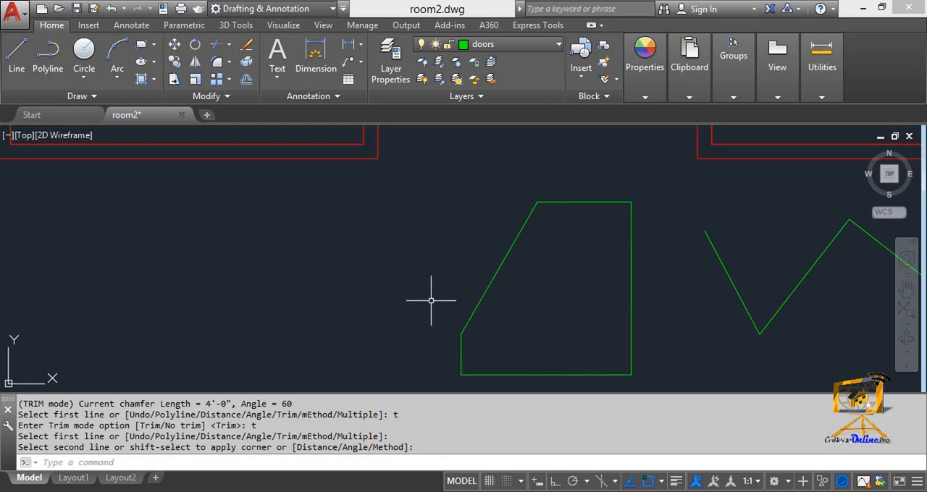
key(ctrl+z)
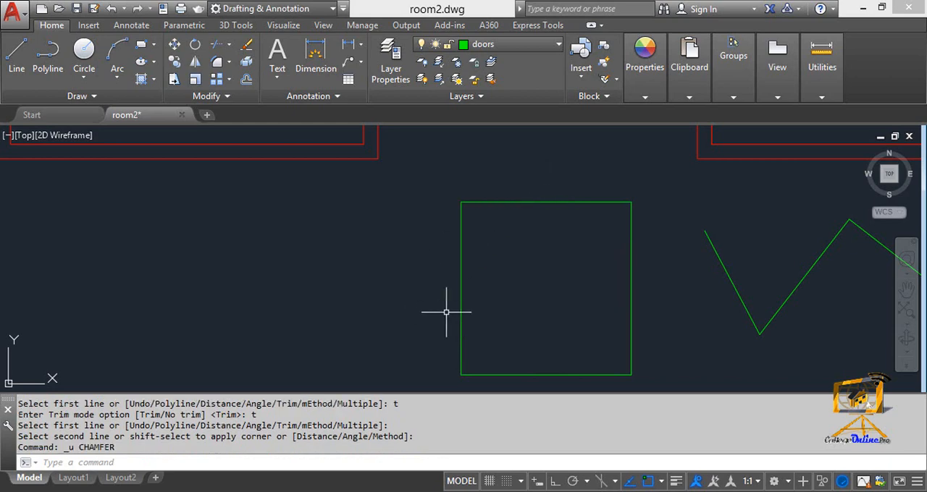
Switch the Chamfer command's method from Angle to Distance and leave the command.
text(cha)
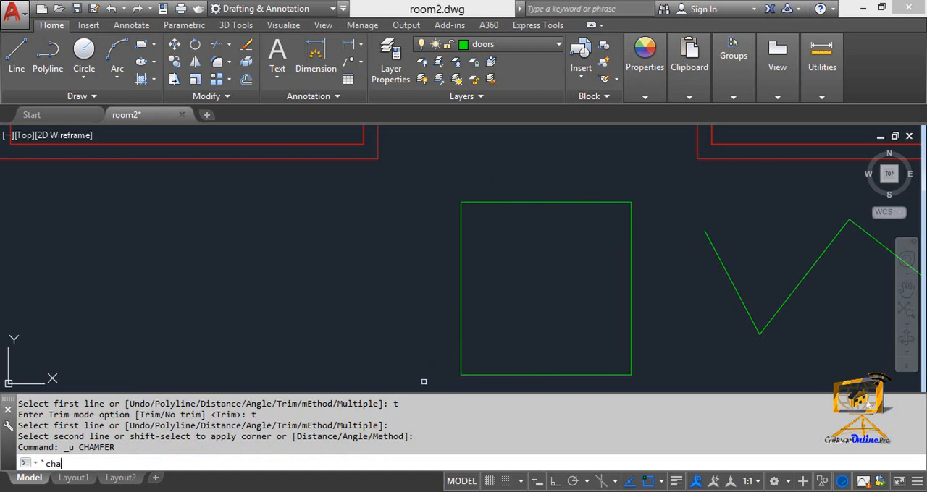
key(Return)
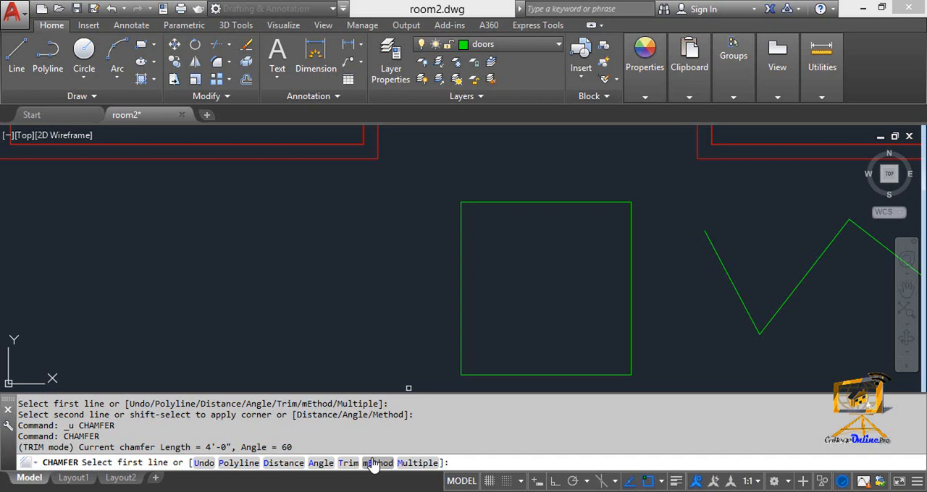
text(e)
key(Return)
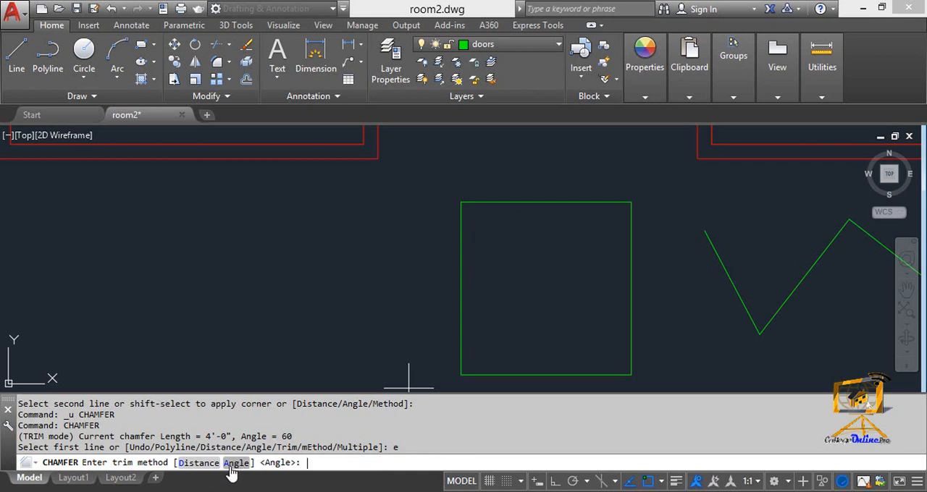
click(185, 467)
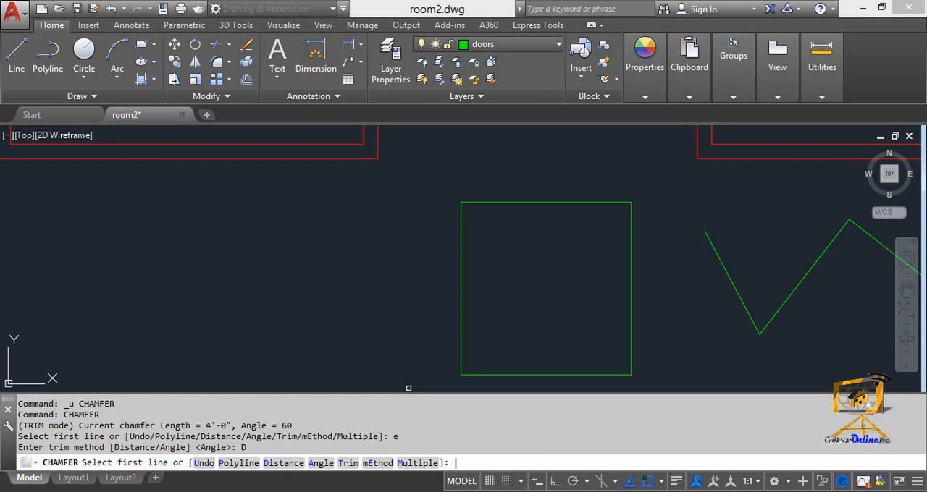
key(Escape)
key(Escape)
Chamfer all corners of the green square at once with the Polyline option, and undo that chamfer.
text(cha)
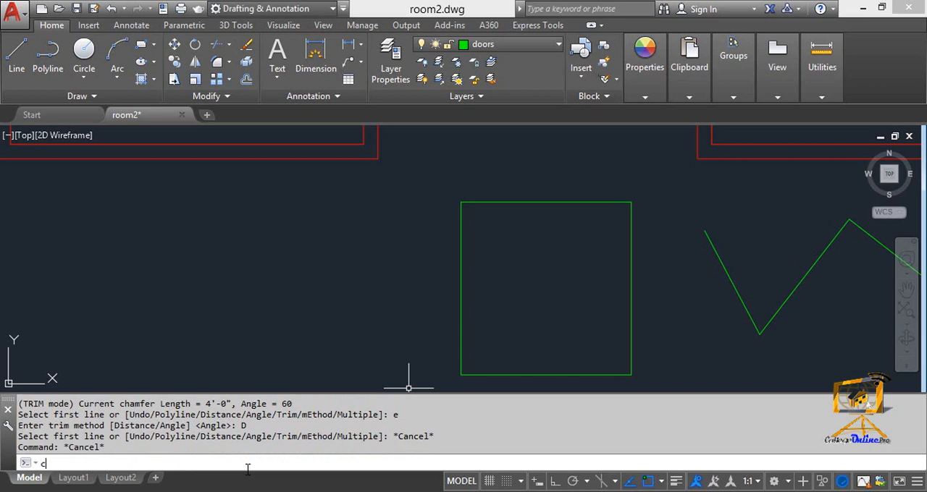
key(Return)
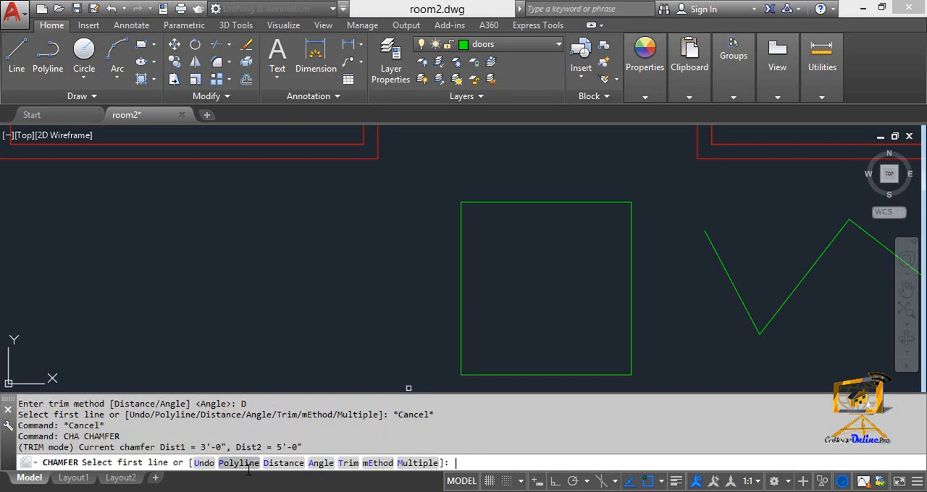
text(p)
key(Return)
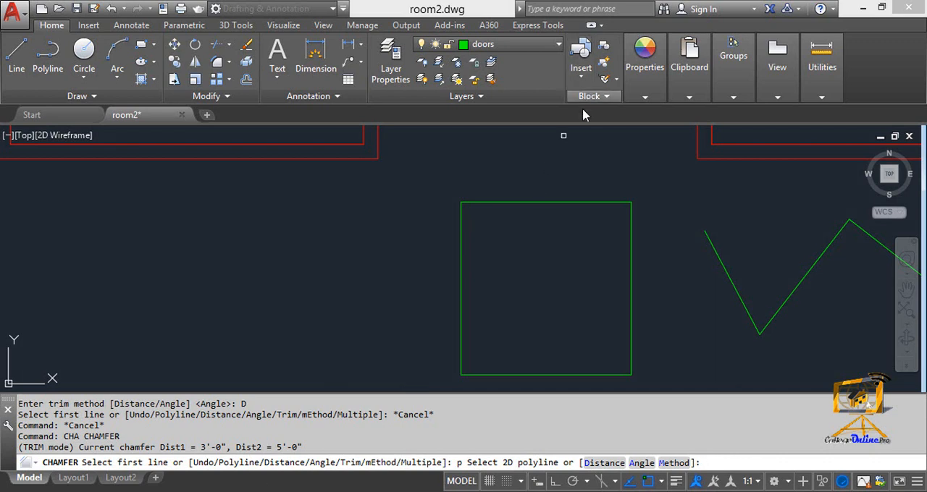
click(538, 202)
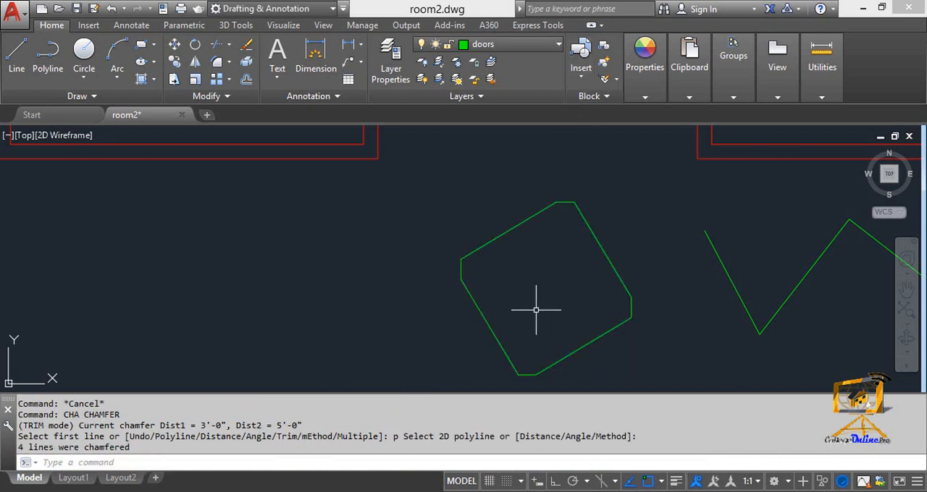
key(ctrl+z)
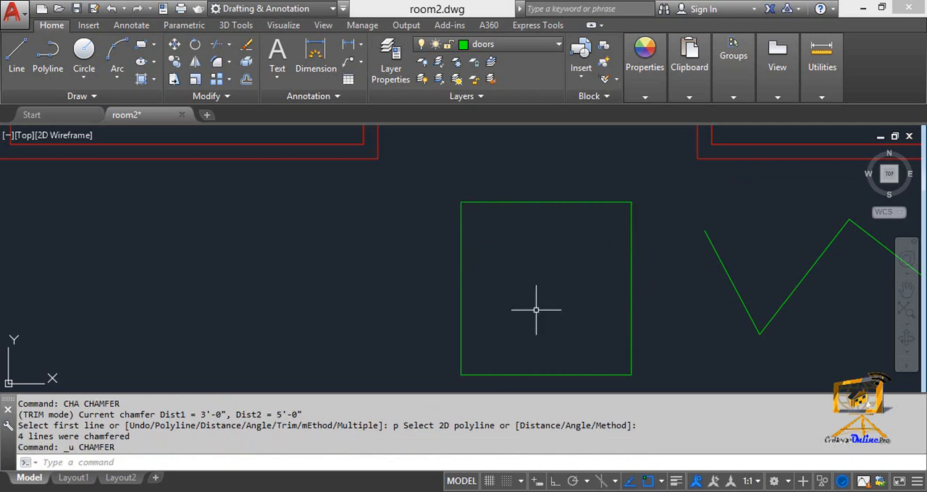
Start a chamfer with the Multiple option and chamfer the green zigzag polyline's right-hand corner above its vertical end segment.
scroll(555, 300, down, 6)
scroll(567, 268, up, 4)
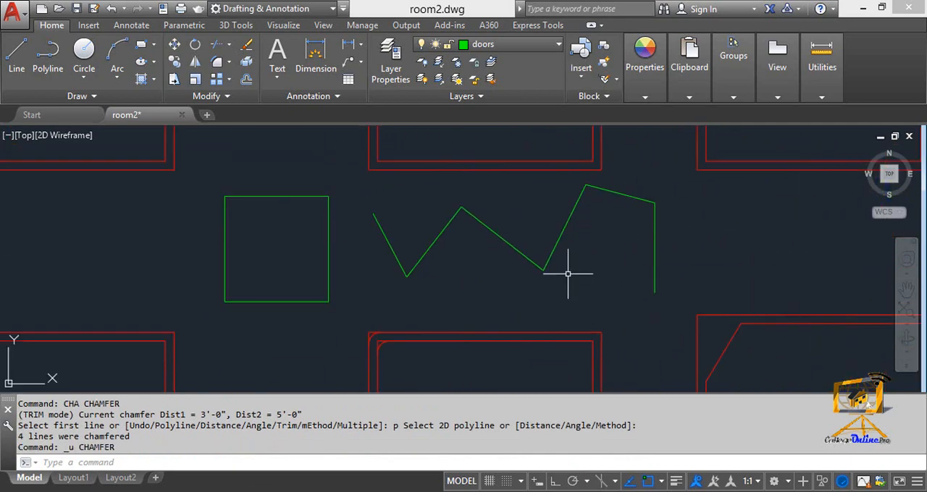
middle_drag(567, 269, 558, 296)
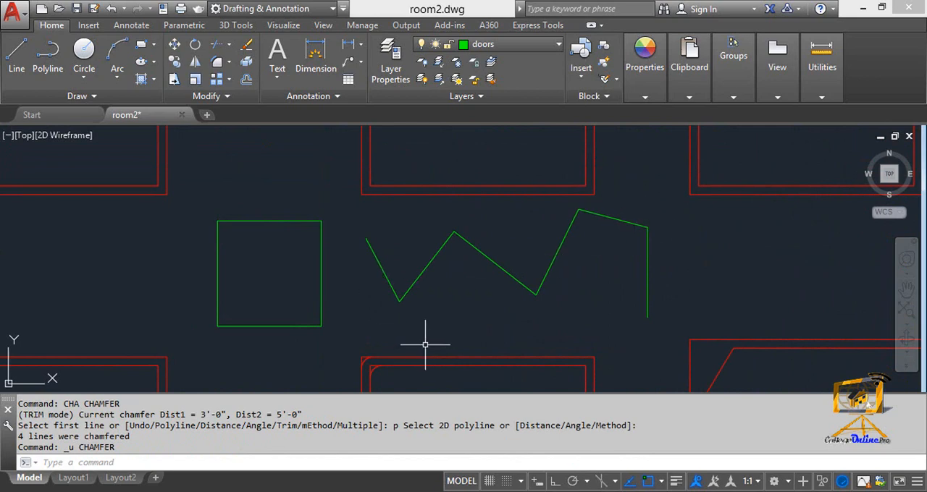
key(Escape)
key(Escape)
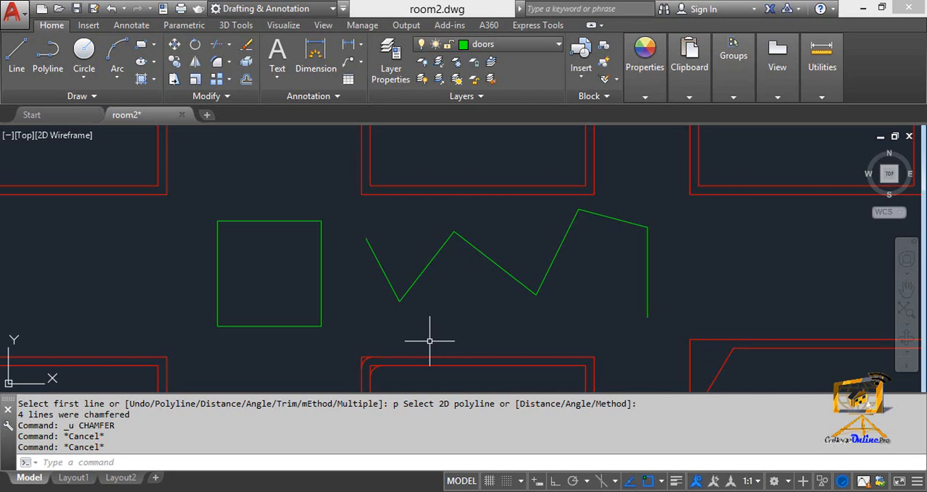
text(cha)
key(Return)
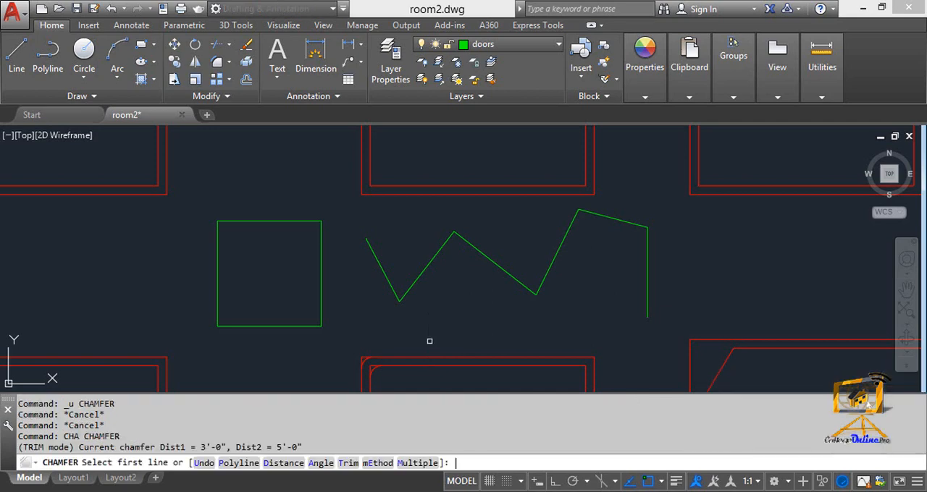
text(m)
key(Return)
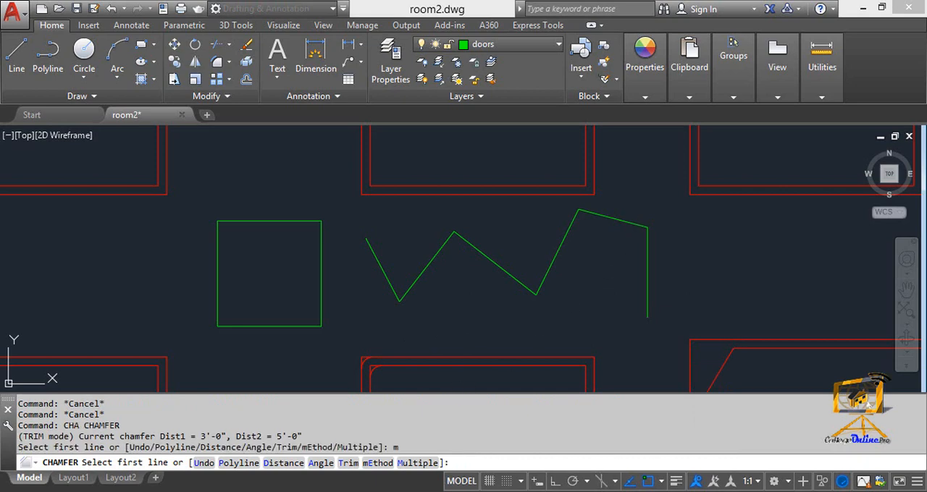
click(633, 224)
click(646, 245)
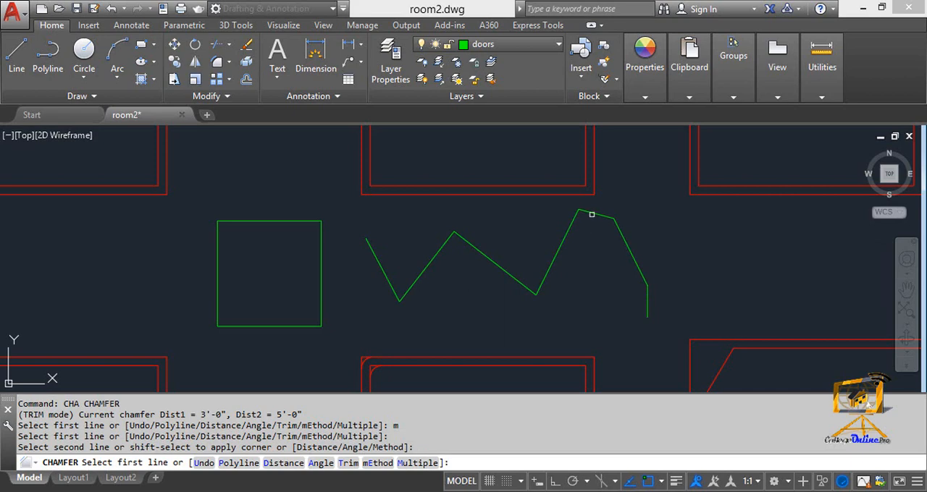
Chamfer the zigzag's tall right peak and its middle peak within the same multiple chamfer, and leave the command.
click(584, 213)
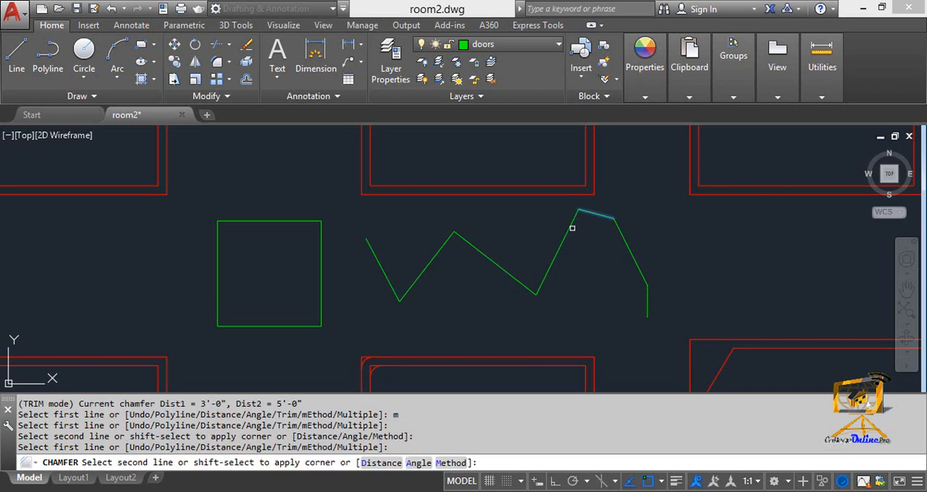
click(568, 227)
click(567, 227)
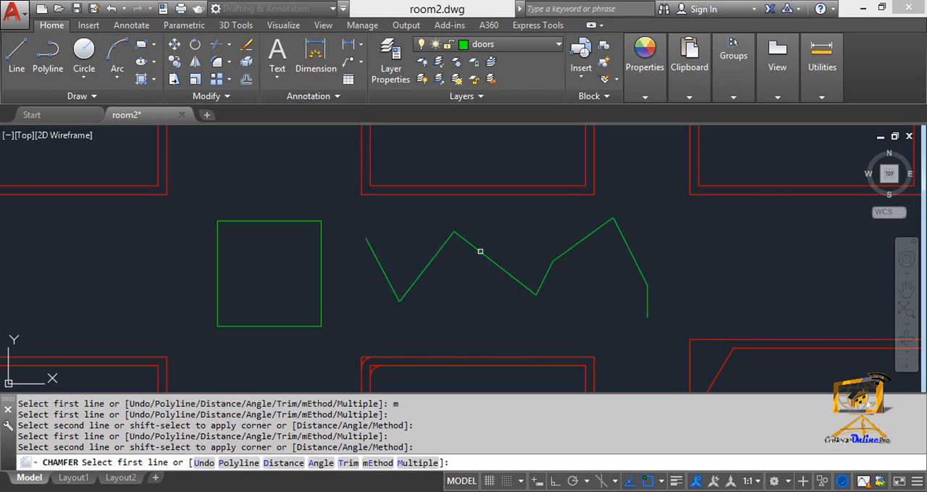
click(481, 250)
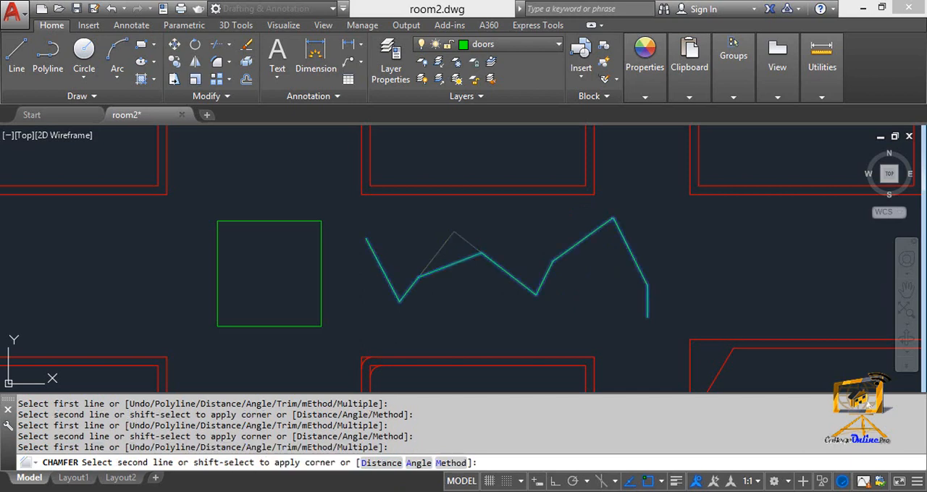
click(442, 252)
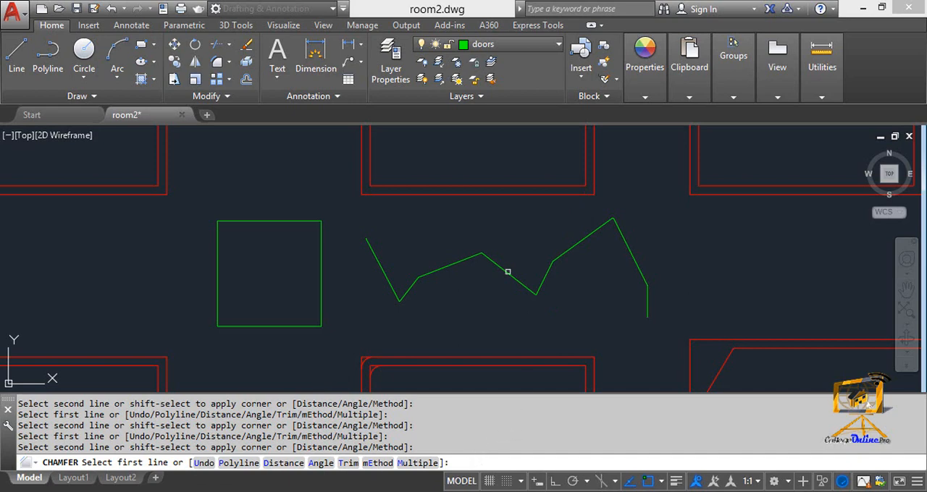
scroll(505, 271, down, 4)
middle_drag(505, 271, 450, 283)
scroll(463, 274, up, 3)
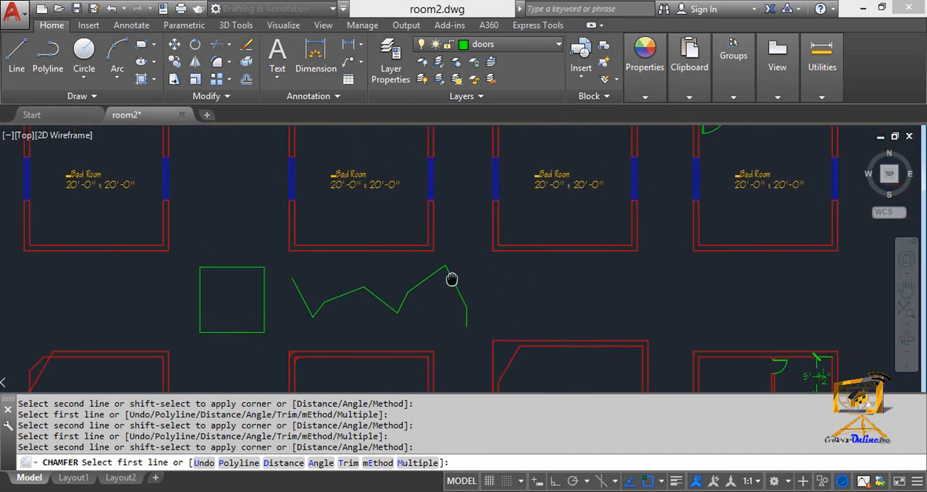
middle_drag(438, 236, 425, 275)
key(Escape)
key(Escape)
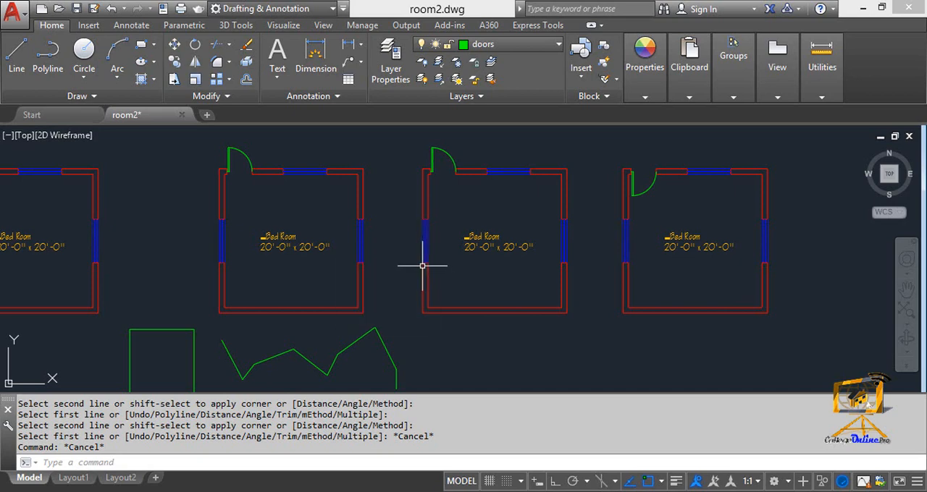
Isolate the walls layer with LAYISO, using the inner bottom wall line of the third upper bedroom.
mouse_move(424, 276)
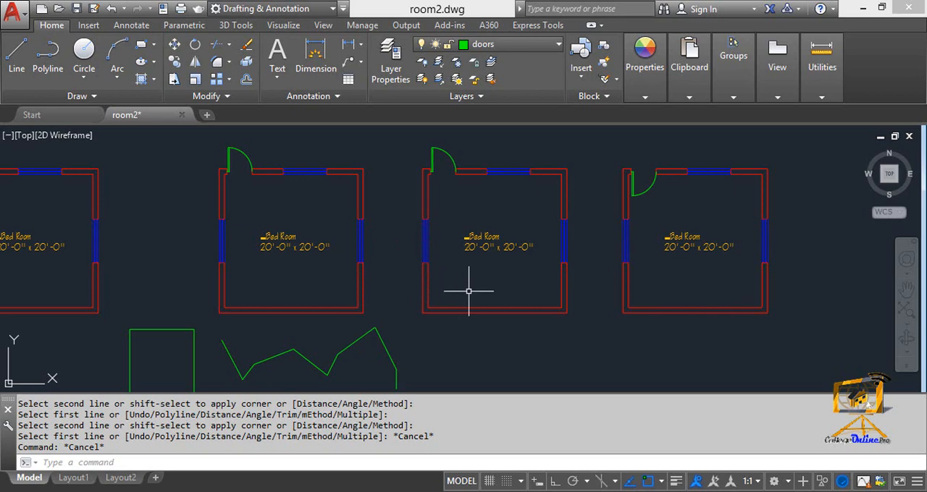
text(LAYISO)
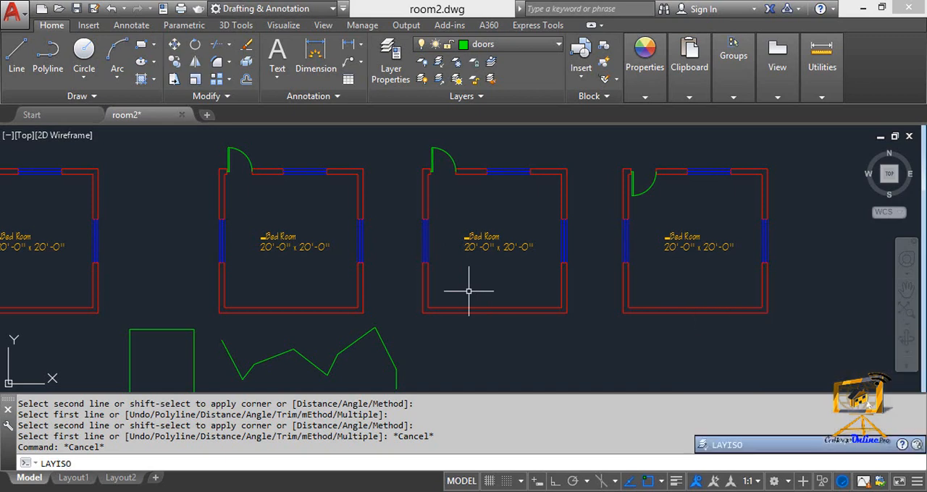
key(Return)
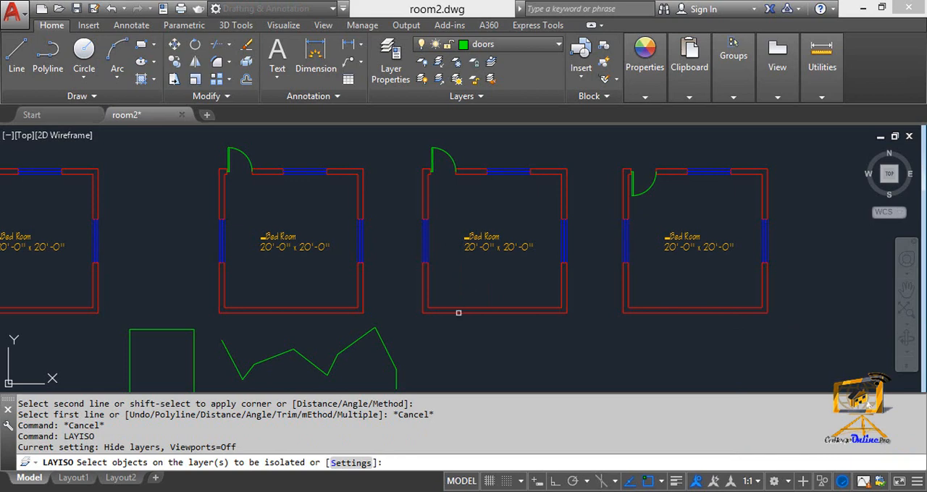
click(461, 307)
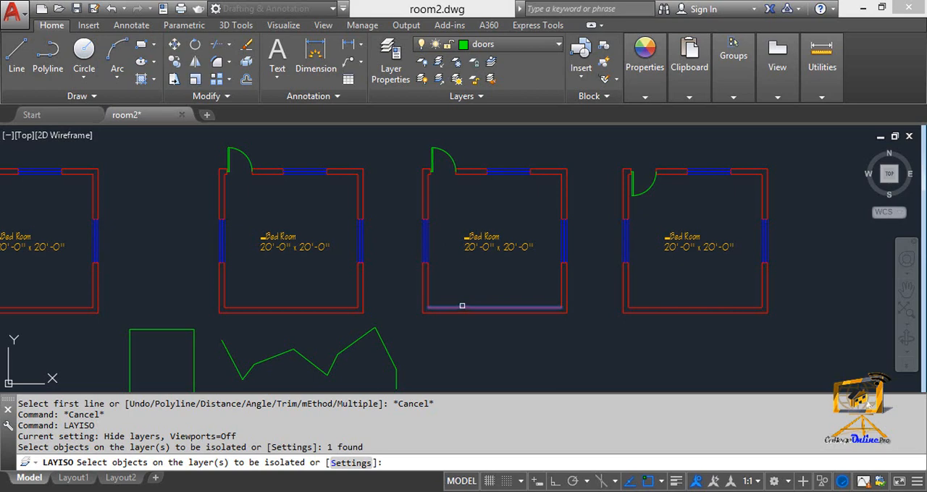
key(Return)
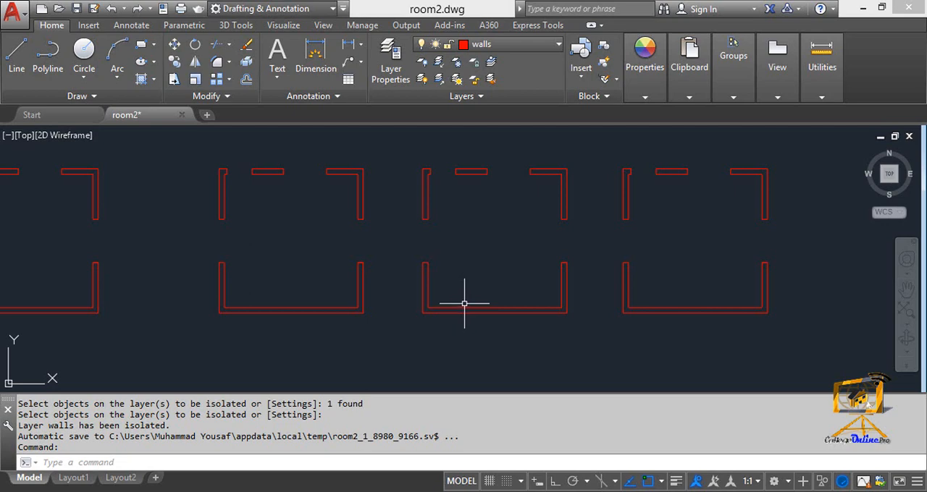
Restore the layers hidden by the isolation with LAYUNISO.
scroll(445, 300, down, 6)
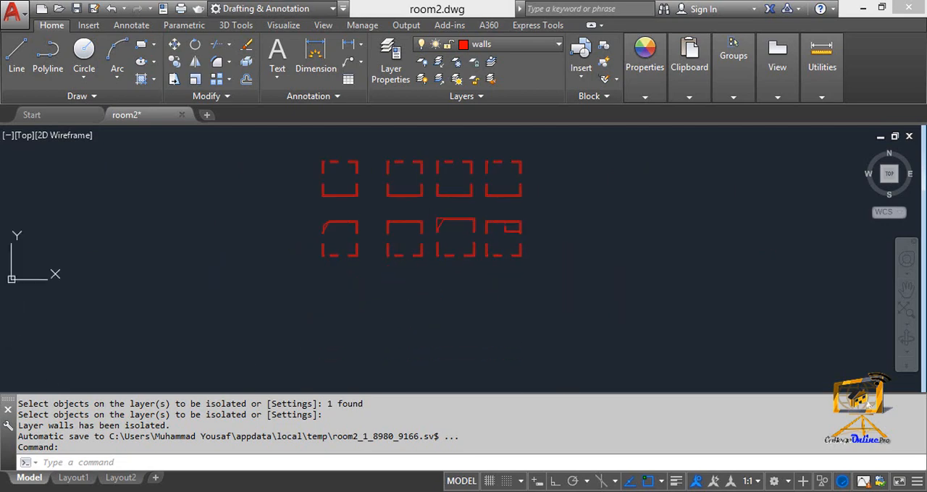
scroll(399, 222, up, 4)
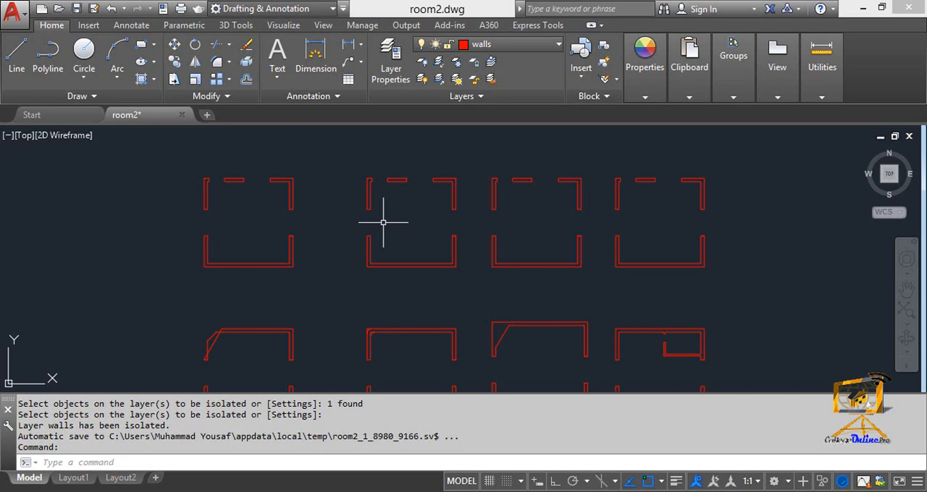
text(LA)
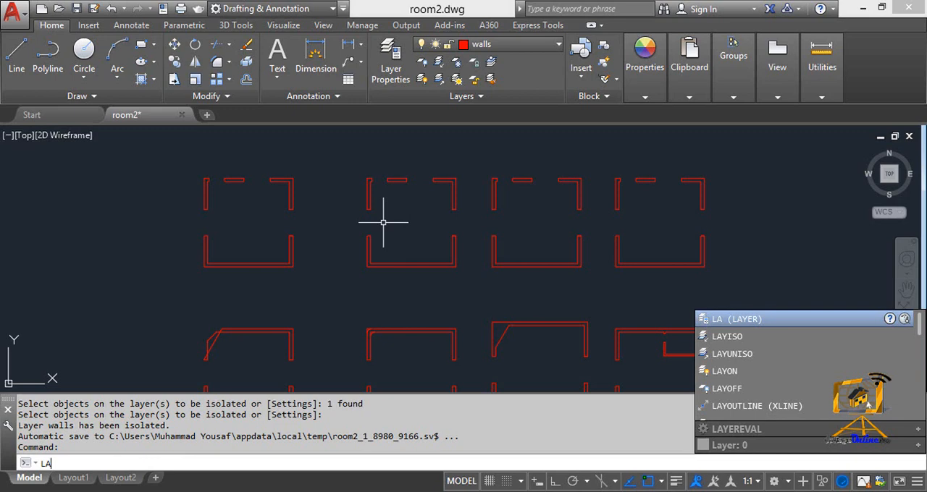
text(YUN)
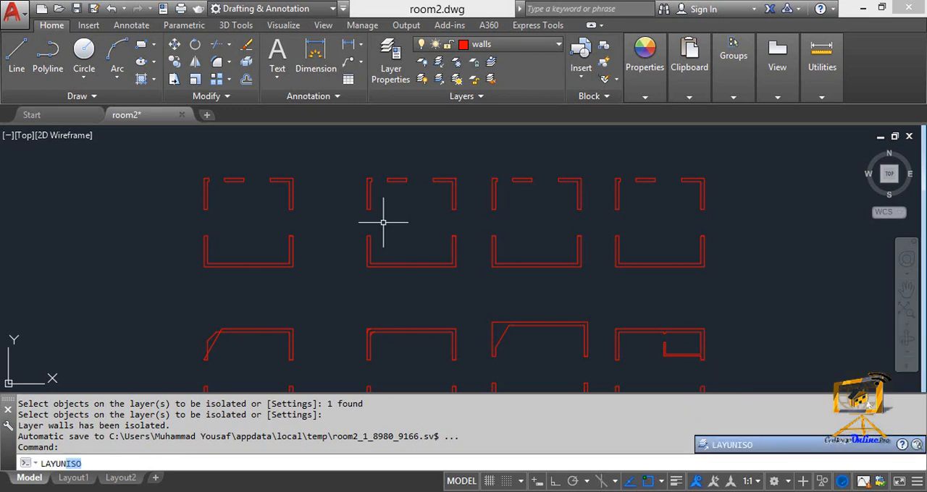
text(ISO)
key(Return)
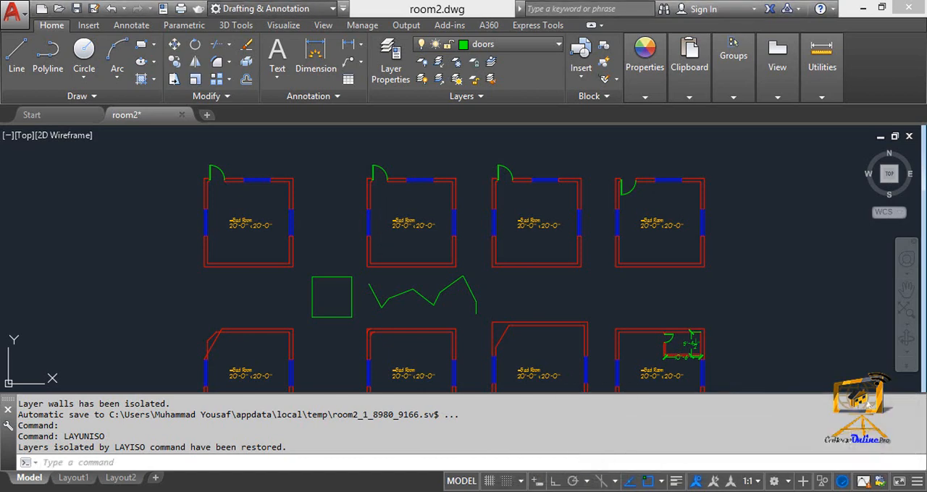
click(463, 491)
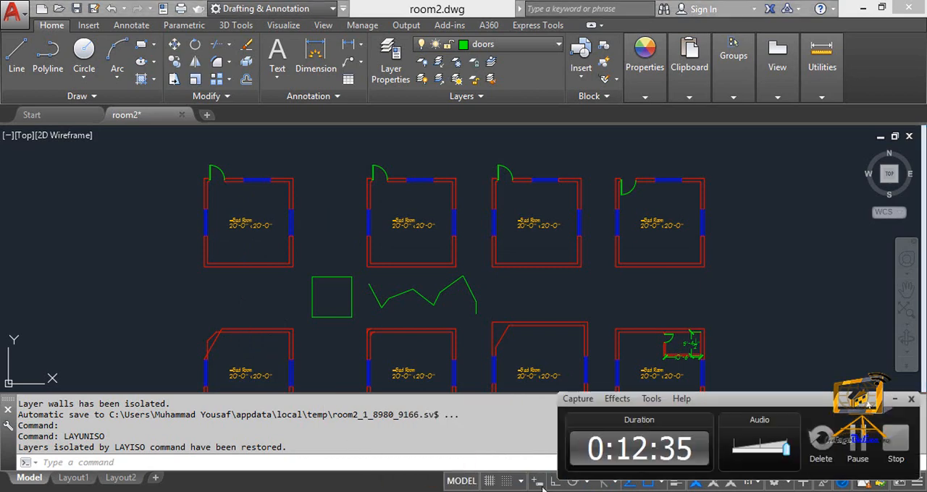
click(840, 432)
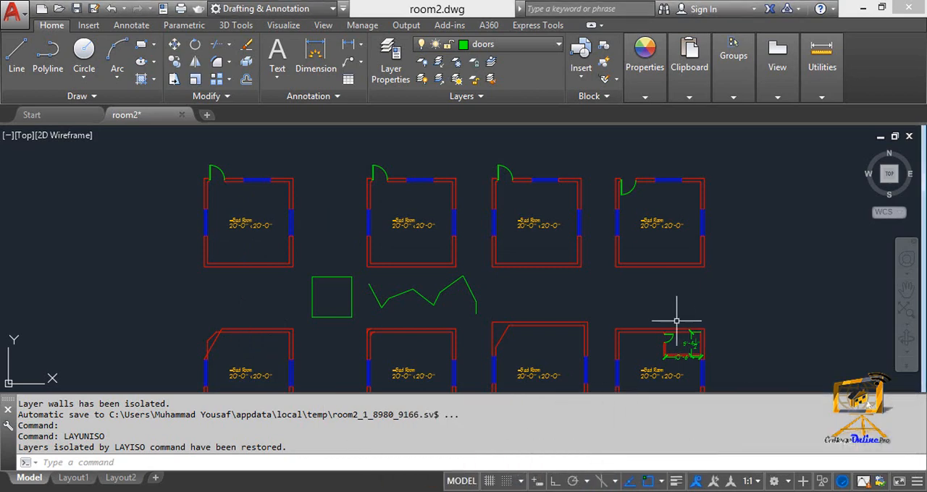
Turn off the windows layer with LAYOFF, using the right-hand window of the third upper bedroom, and finish the command.
middle_drag(645, 282, 606, 242)
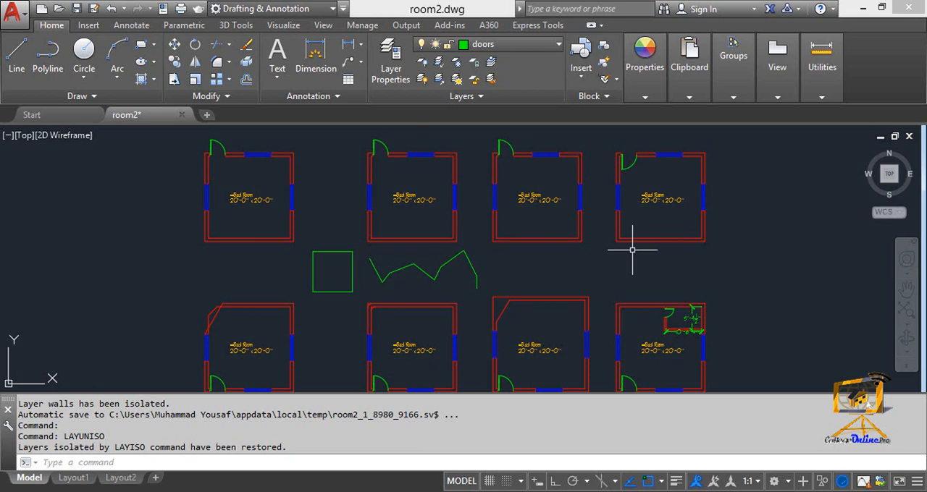
text(LA)
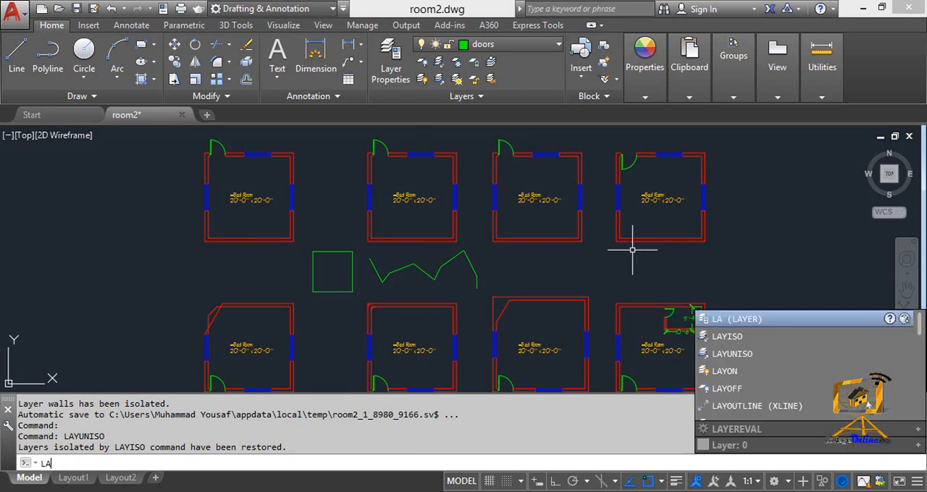
key(BackSpace)
text(U)
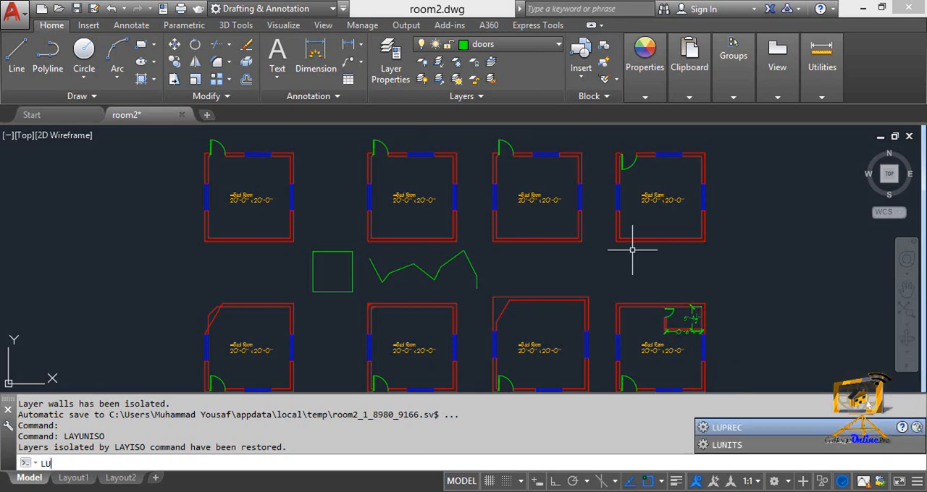
key(BackSpace)
text(Ay)
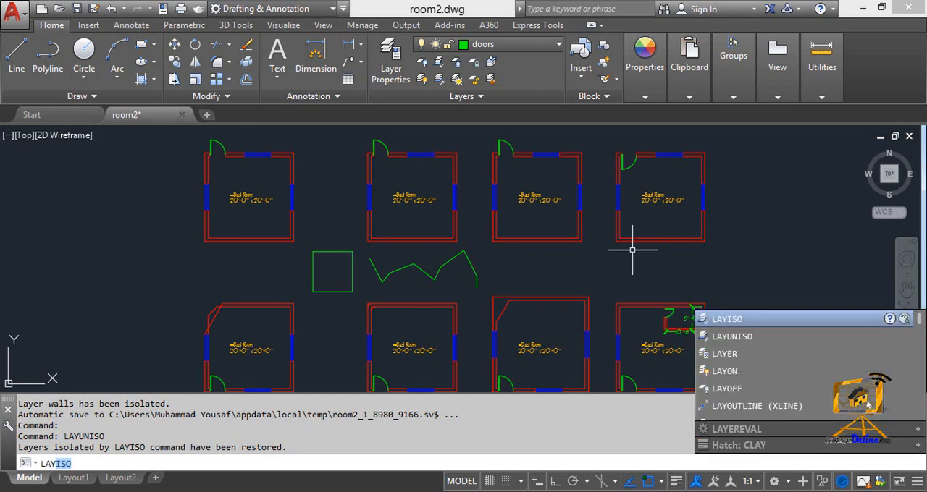
text(OFF)
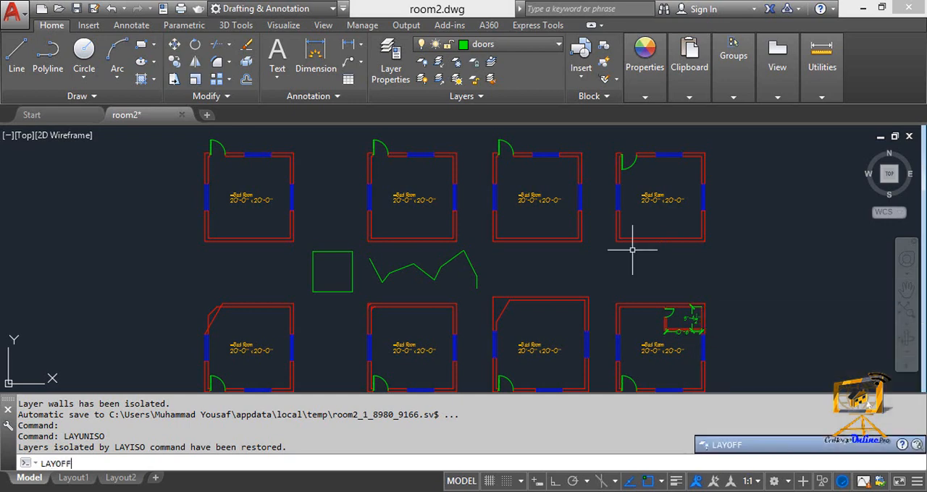
key(Return)
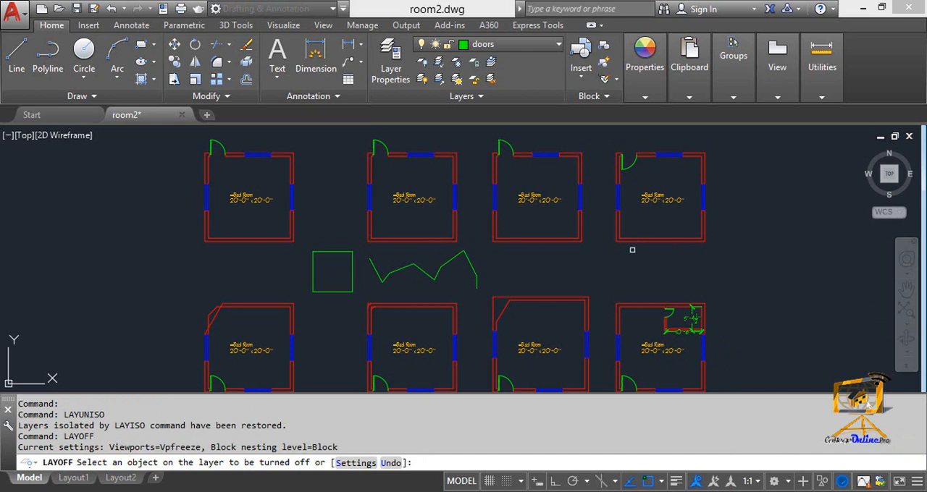
click(580, 198)
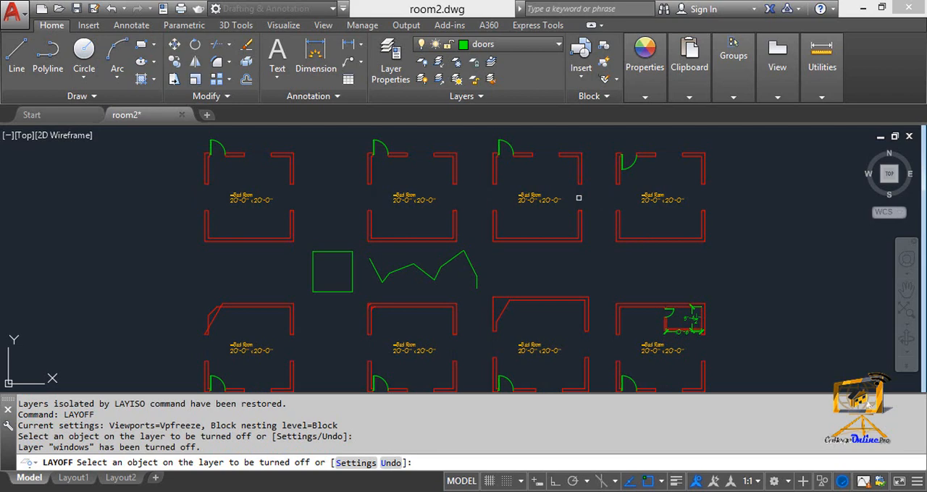
key(Return)
Run LAYOFF again and turn off layer 0 by selecting the door of the third upper bedroom.
text(la)
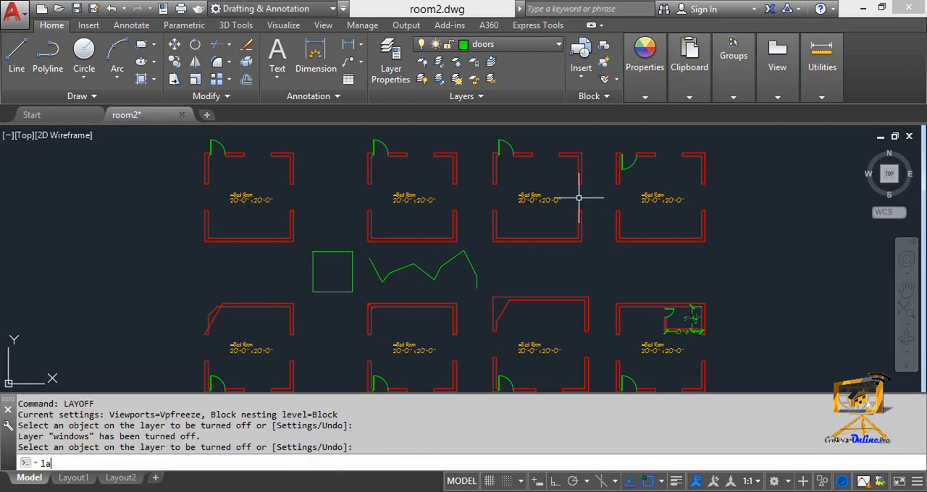
text(yoff)
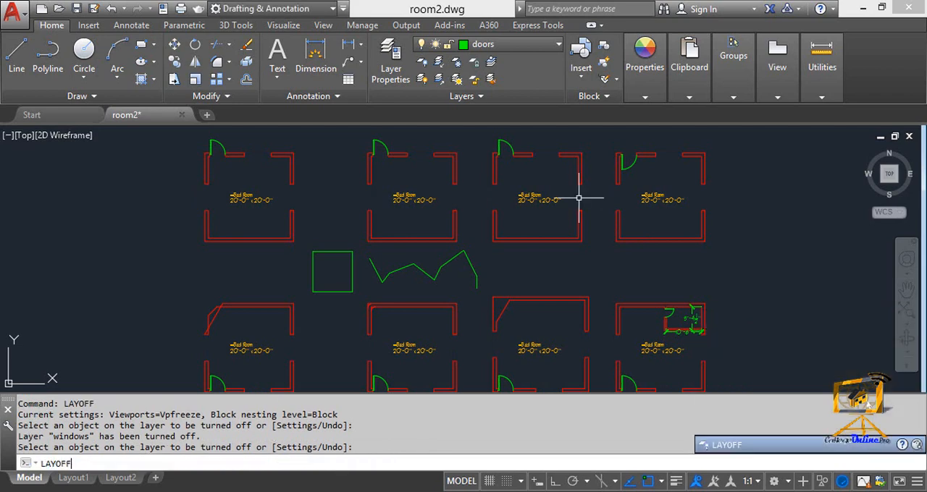
key(Return)
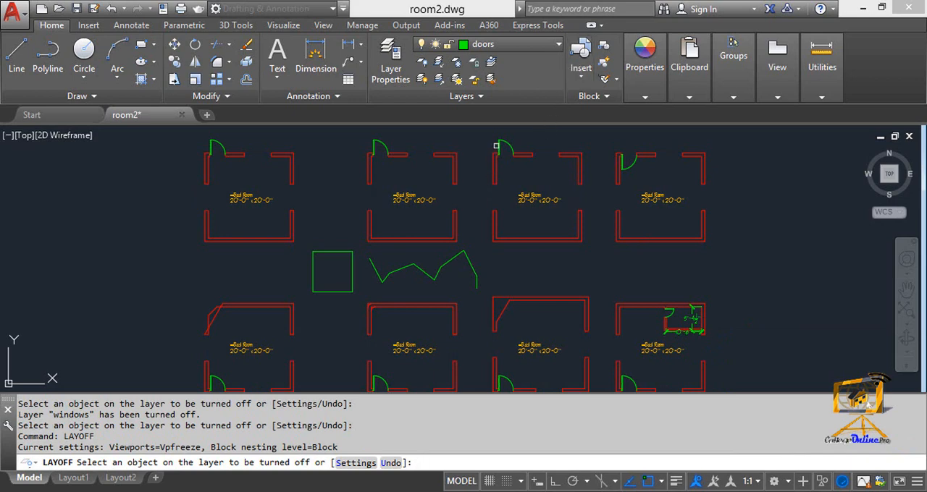
click(499, 146)
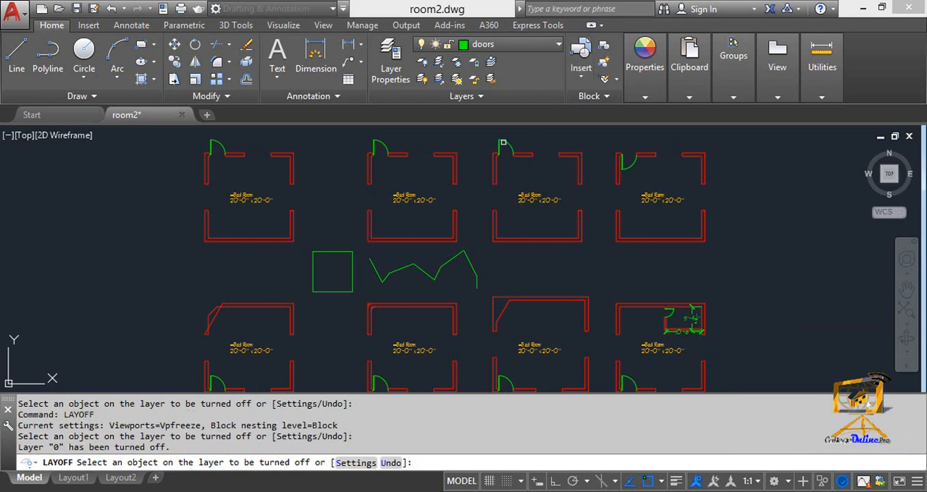
Select the third upper bedroom's door in LAYOFF once more, finish the command, and turn all layers back on with LAYON.
click(504, 143)
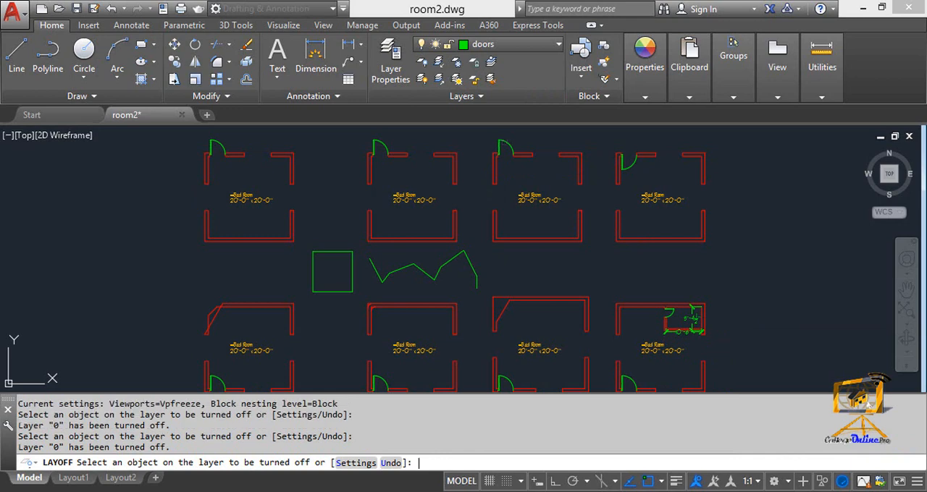
key(Escape)
scroll(519, 192, down, 3)
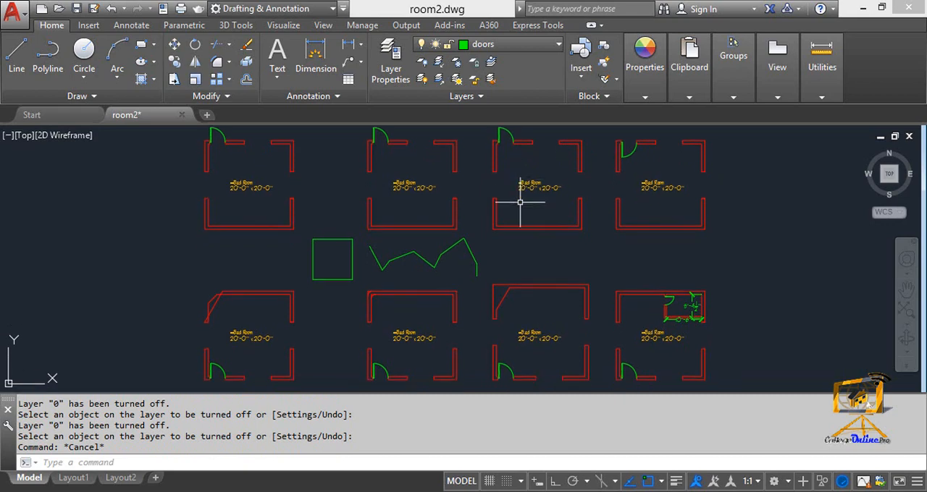
scroll(526, 200, up, 5)
scroll(498, 180, down, 4)
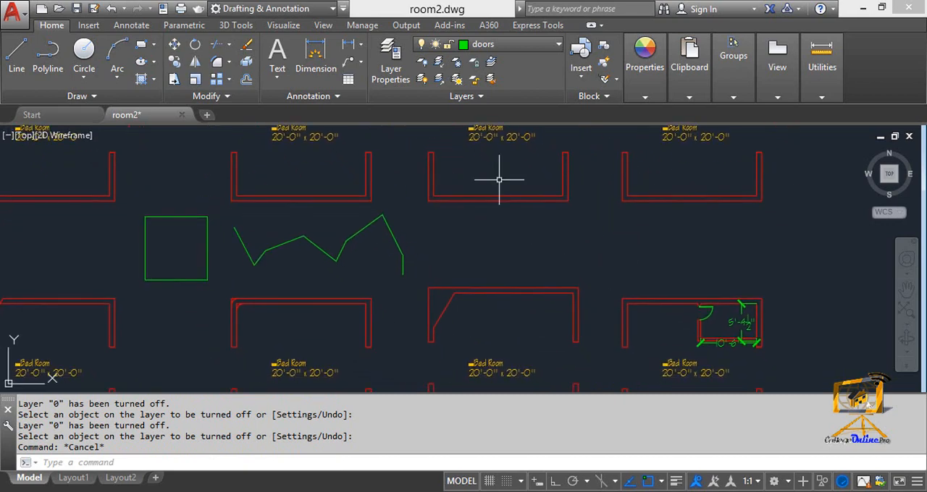
text(LAYo)
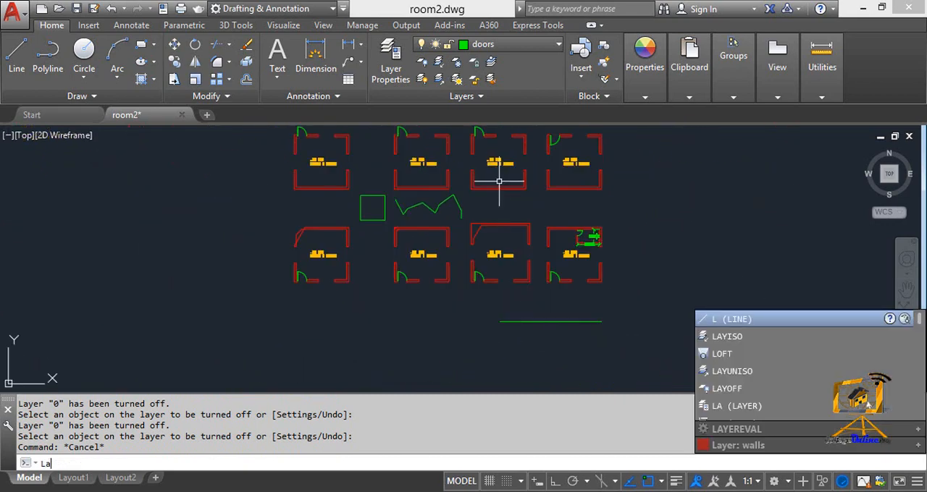
text(n)
key(Return)
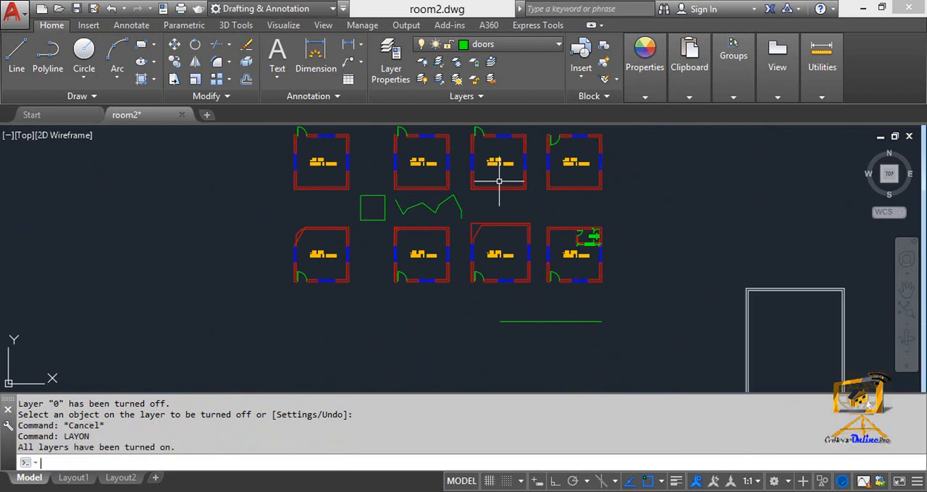
Run LAYOFF on the doors of the third and fourth upper bedrooms, and accept turning off the current doors layer.
scroll(451, 207, up, 4)
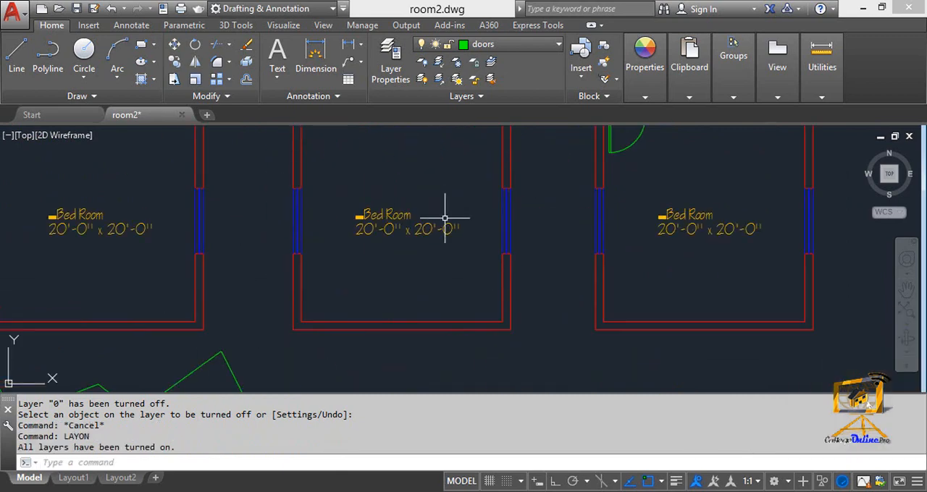
key(Escape)
key(Escape)
text(la)
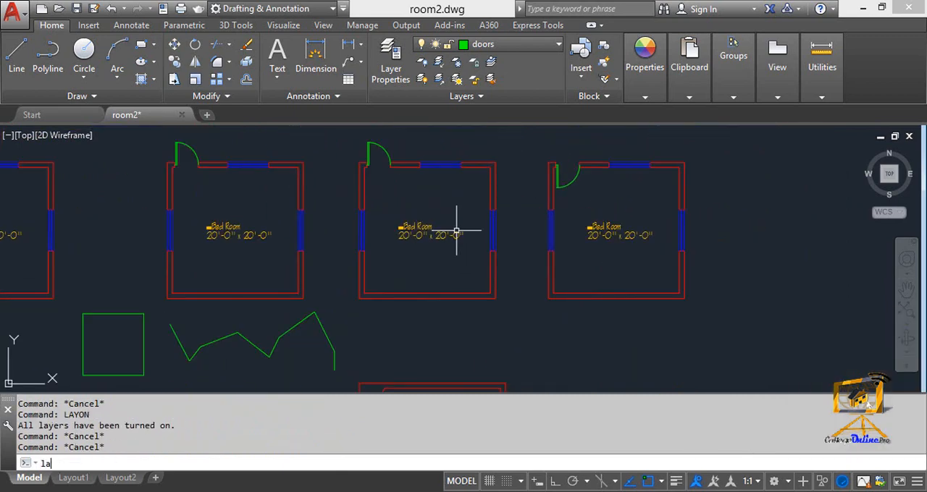
text(yoff)
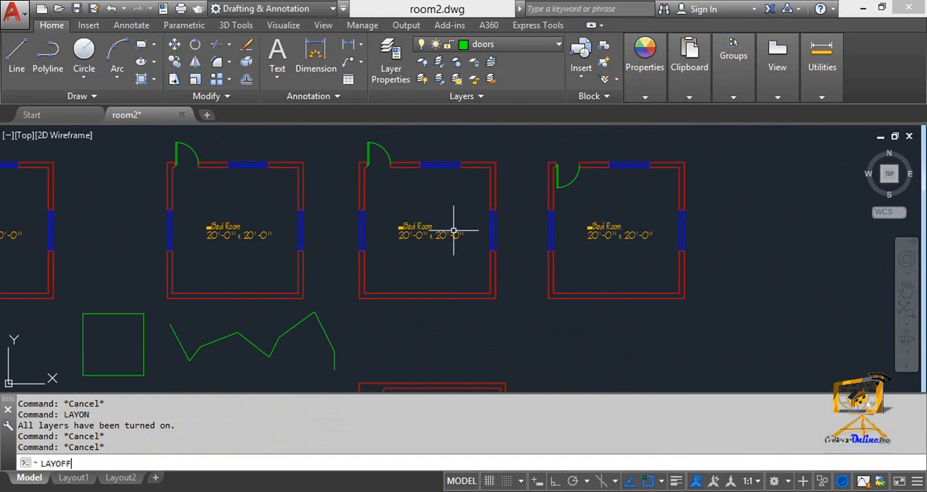
key(Return)
click(386, 149)
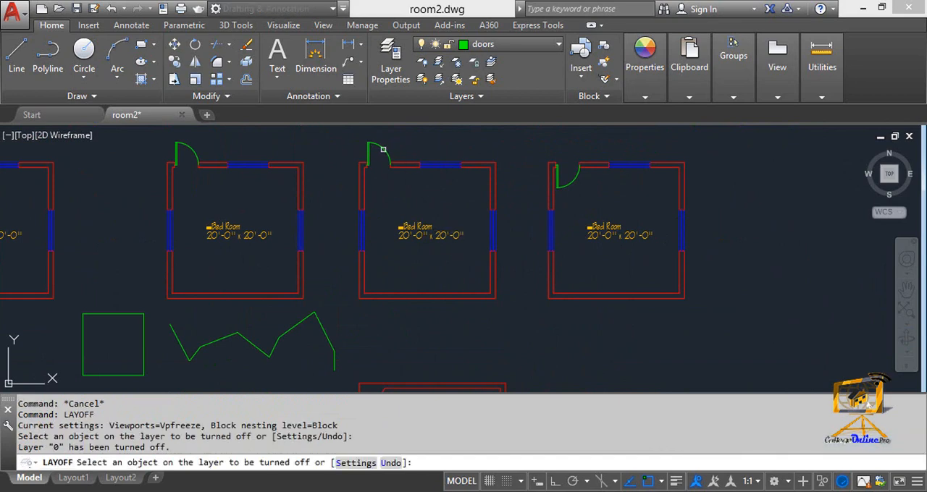
click(384, 150)
click(572, 181)
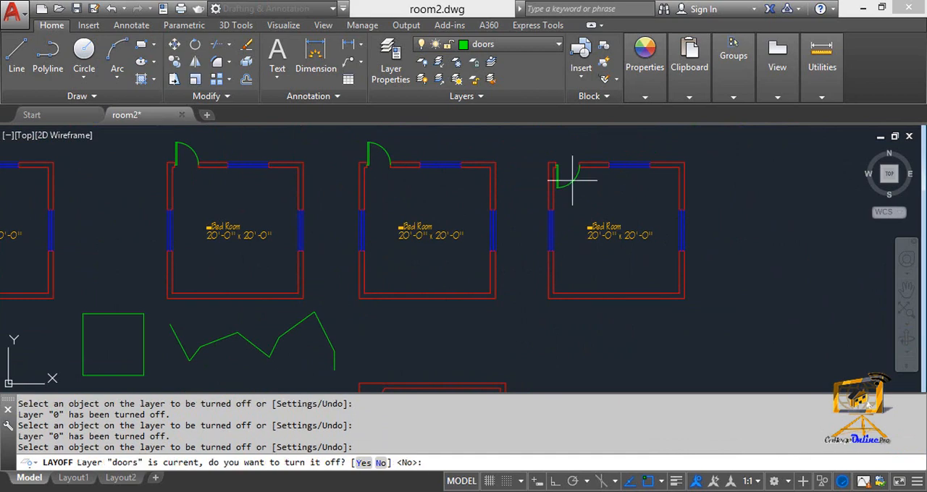
text(y)
key(Return)
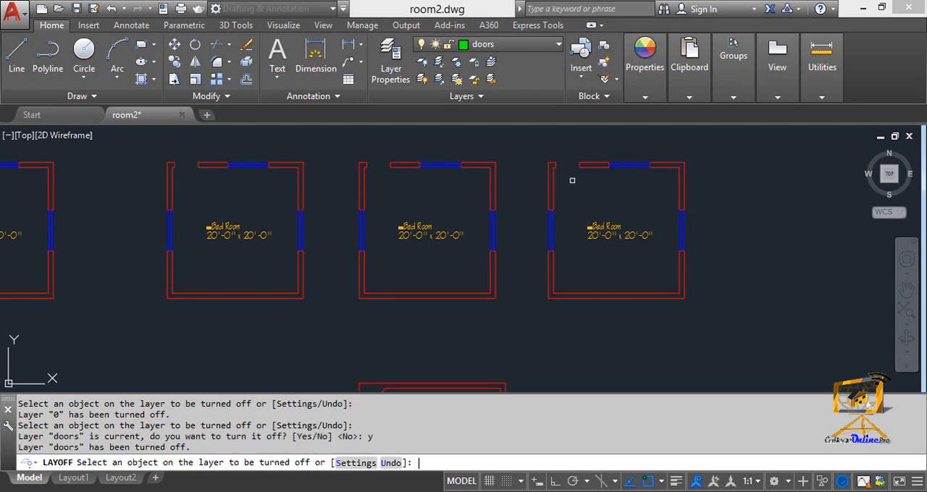
middle_drag(498, 258, 517, 244)
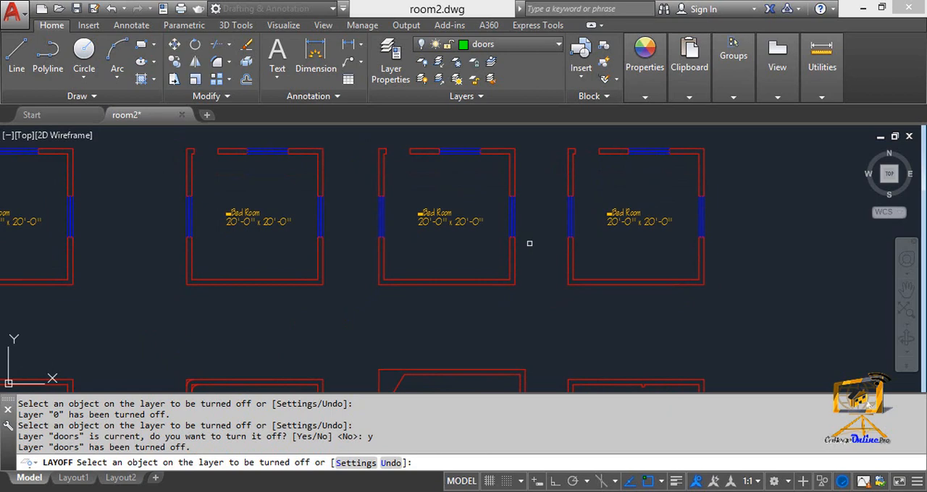
text(layoff)
key(Return)
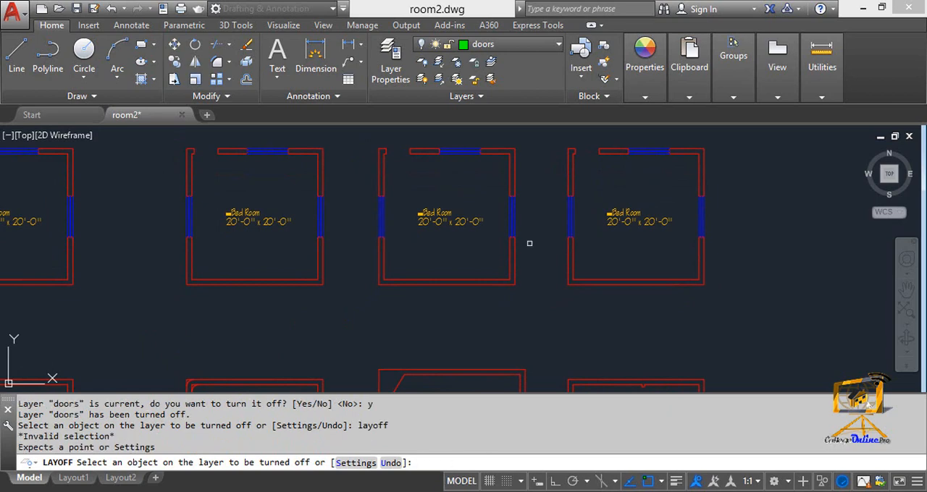
key(Escape)
Turn off the windows layer with LAYOFF, using the left-hand window of the third upper bedroom.
text(lay)
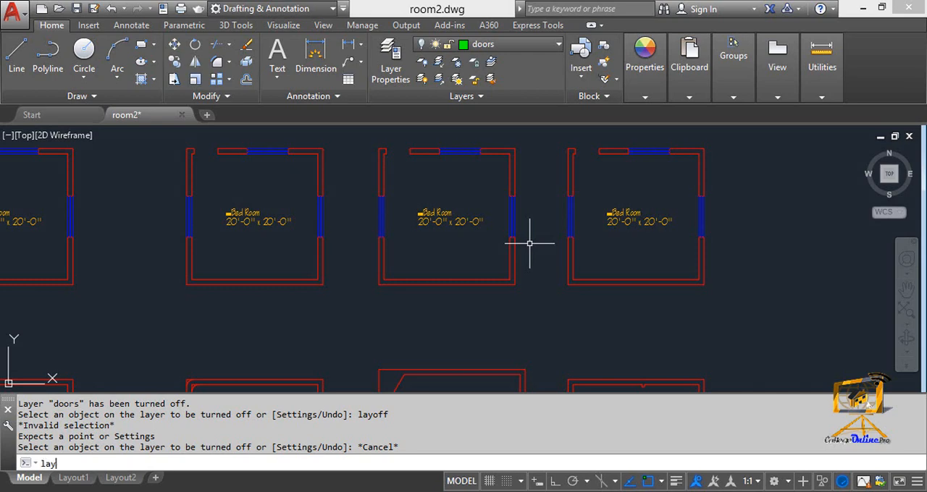
text(off)
key(Return)
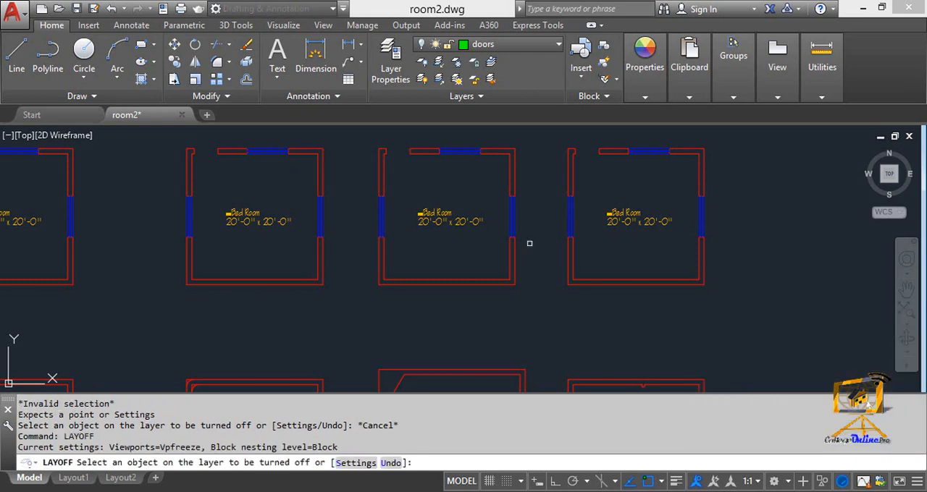
click(381, 210)
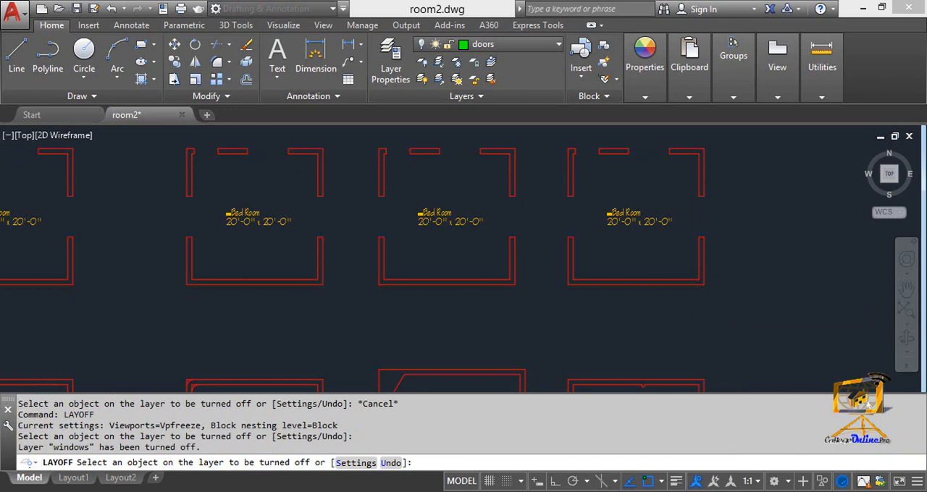
Undo turning off the windows layer, leave LAYOFF, and undo the earlier LAYOFF on the doors layer.
scroll(381, 210, down, 4)
key(ctrl+z)
key(ctrl+z)
key(ctrl+z)
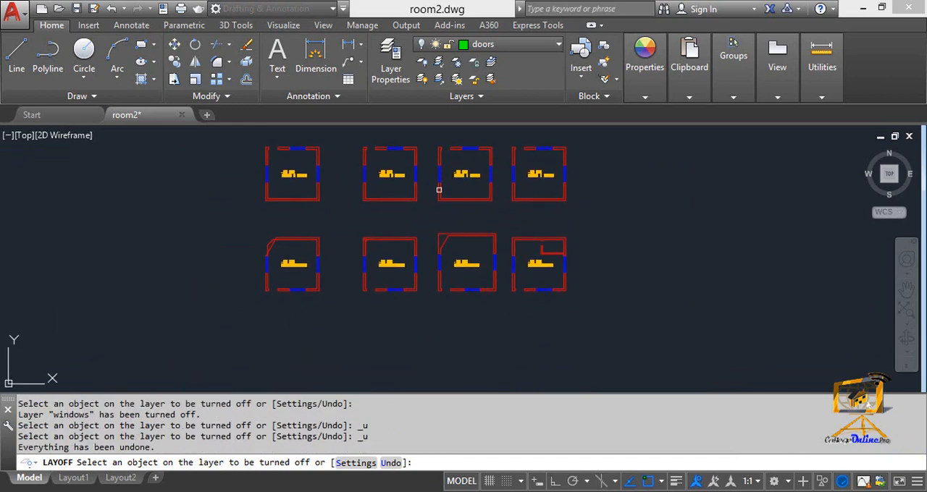
key(Escape)
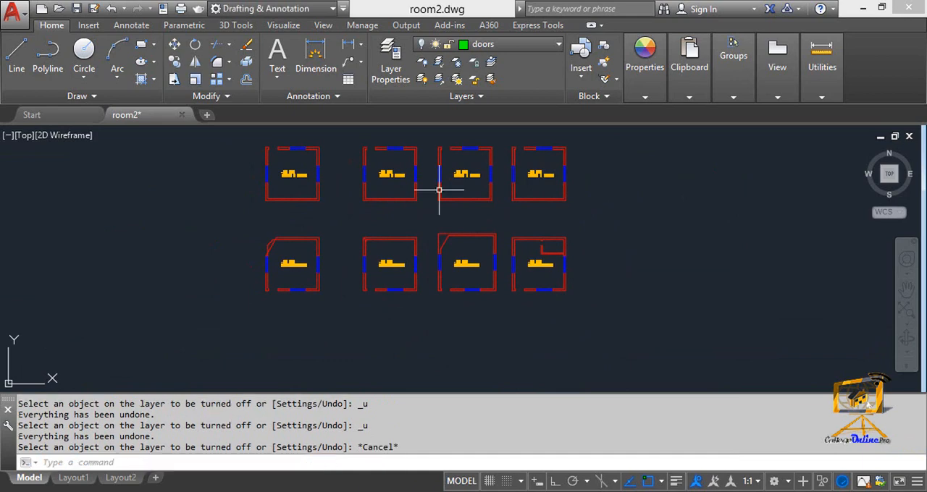
text(`)
key(ctrl+z)
key(ctrl+z)
key(ctrl+z)
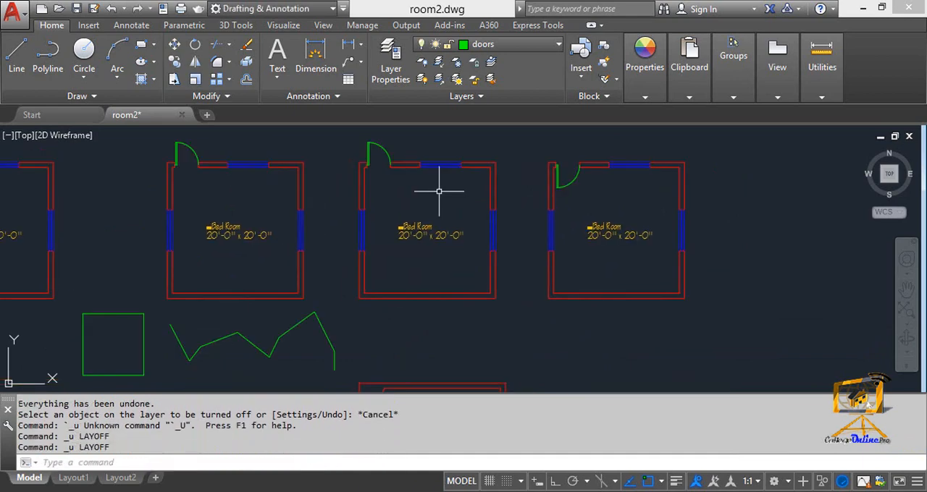
Run LAYOFF, turn off layer 0 using the third upper bedroom's door, and select the fourth upper bedroom's door on the current doors layer.
middle_drag(438, 190, 420, 238)
key(Escape)
key(Escape)
text(LAYoo)
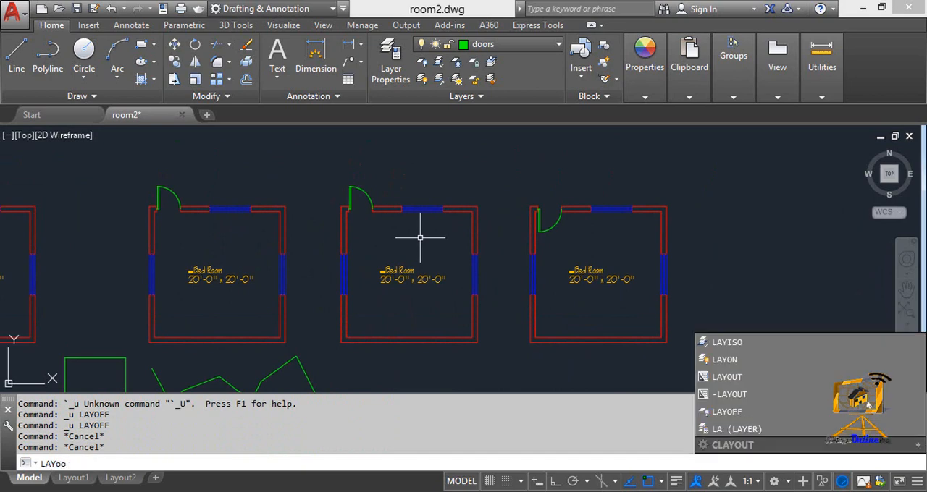
key(BackSpace)
text(ff)
key(Return)
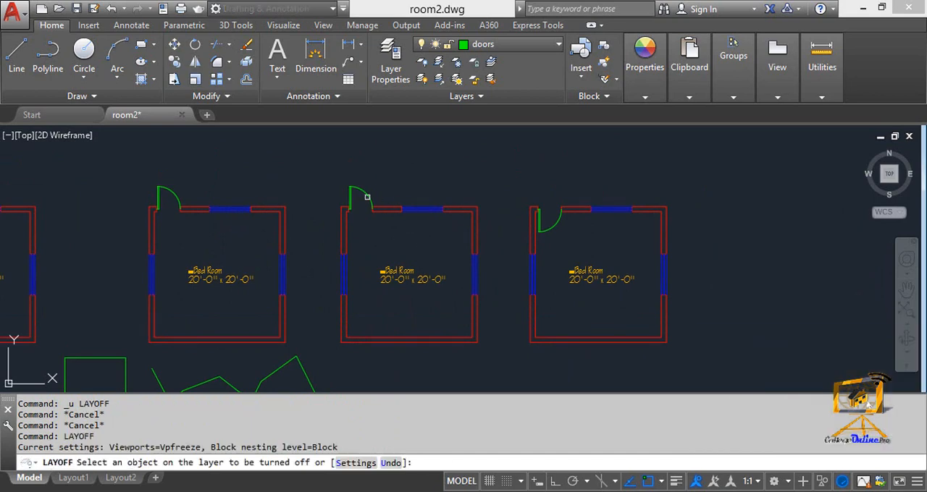
click(367, 197)
click(367, 197)
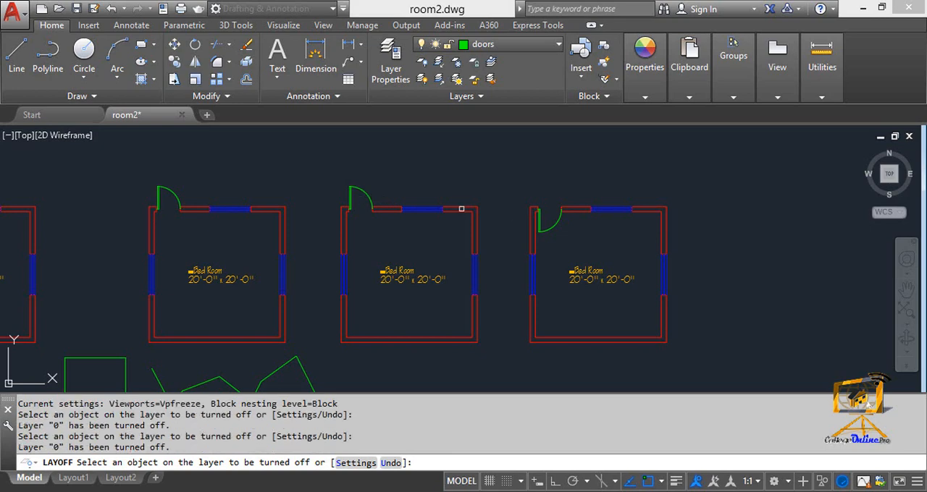
click(538, 219)
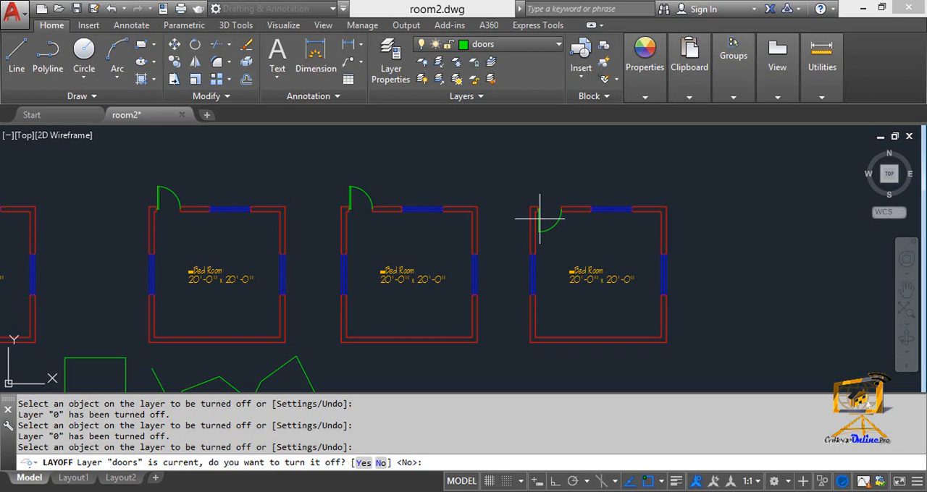
Check the layer list in the Layer Properties Manager, close it, and make Text the current layer.
click(400, 75)
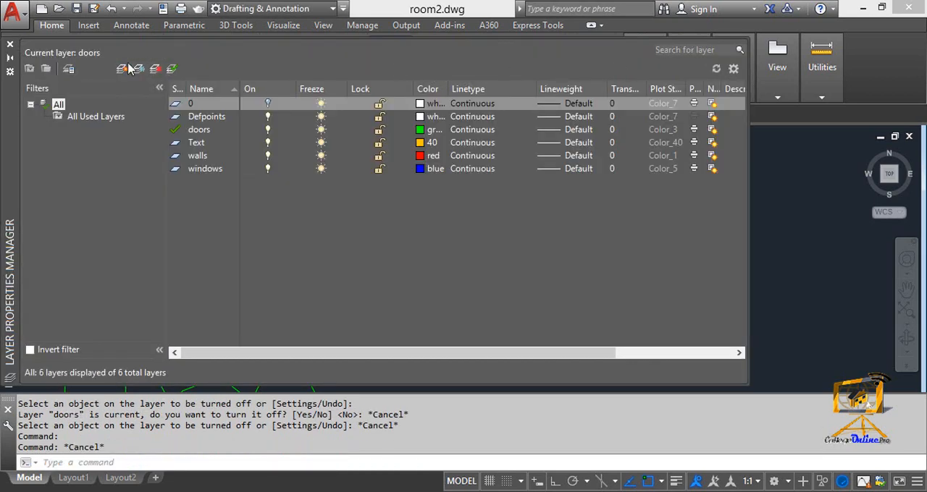
click(10, 44)
click(497, 45)
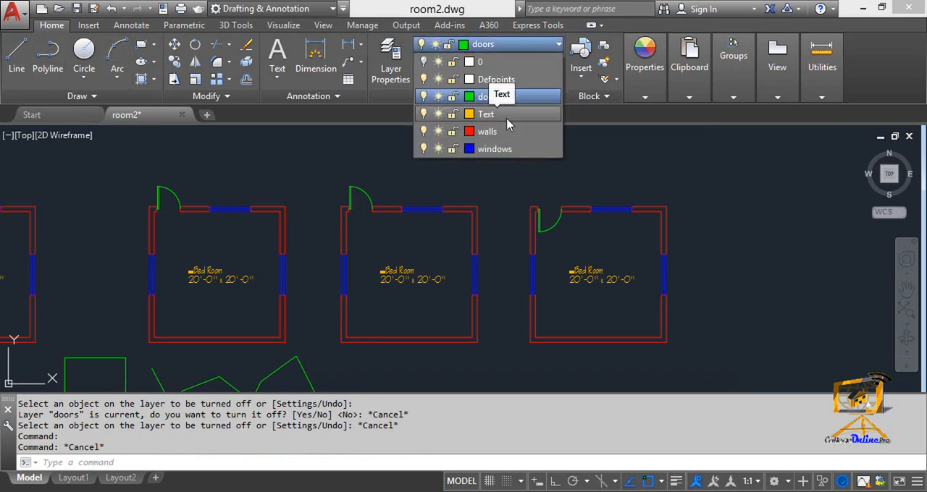
click(508, 115)
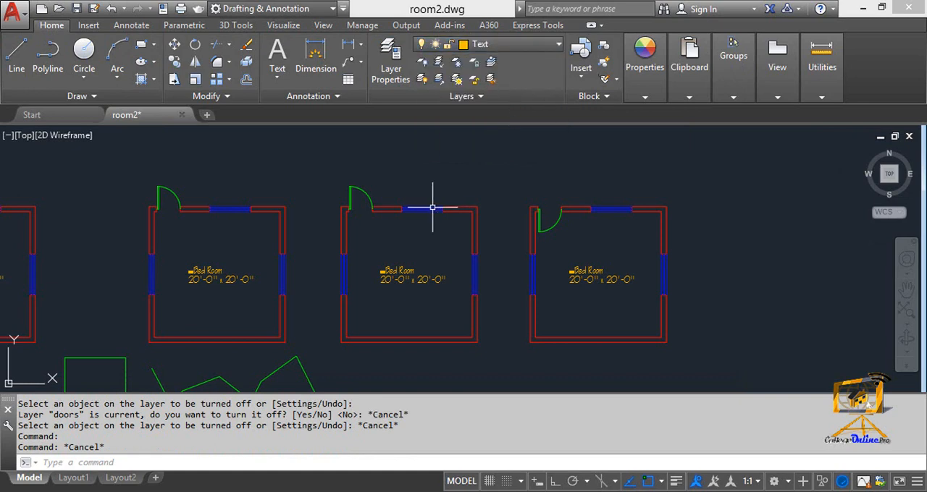
Turn off the doors layer with LAYOFF, using the door of the fourth upper bedroom, and finish the command.
key(Escape)
text(1ao)
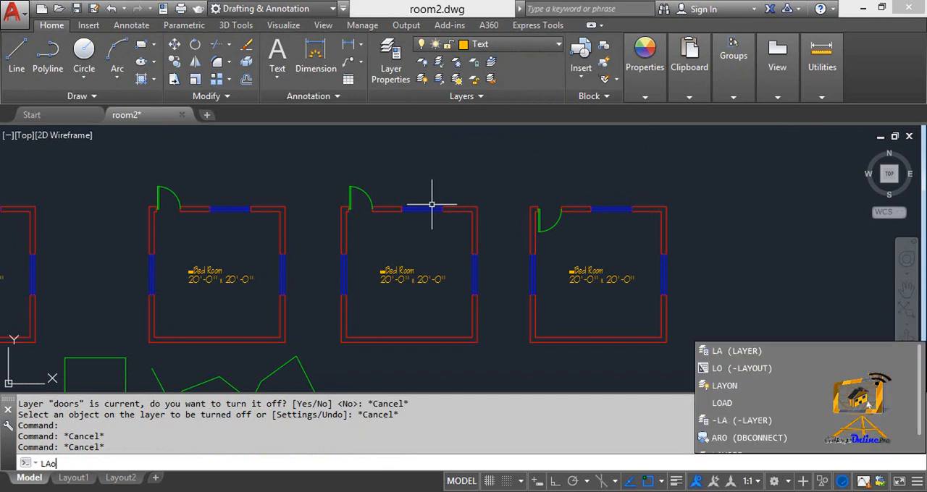
key(BackSpace)
text(y)
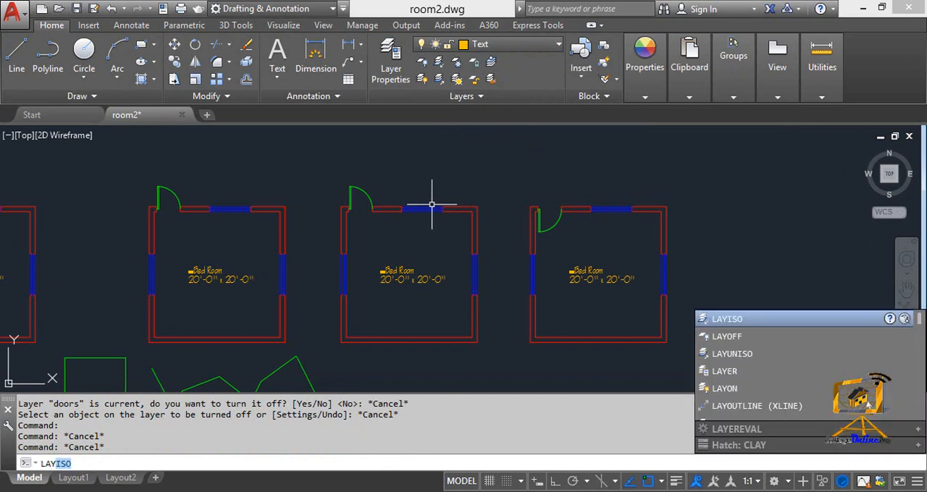
text(off)
key(Return)
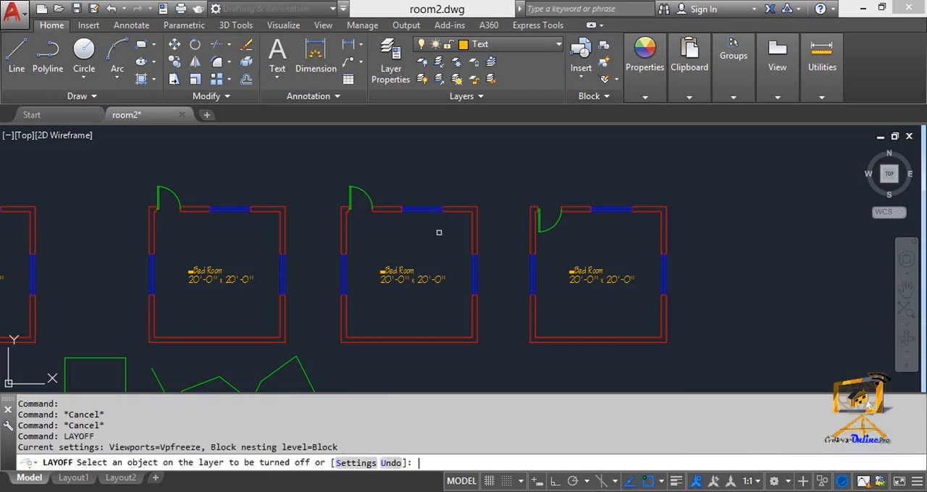
click(553, 224)
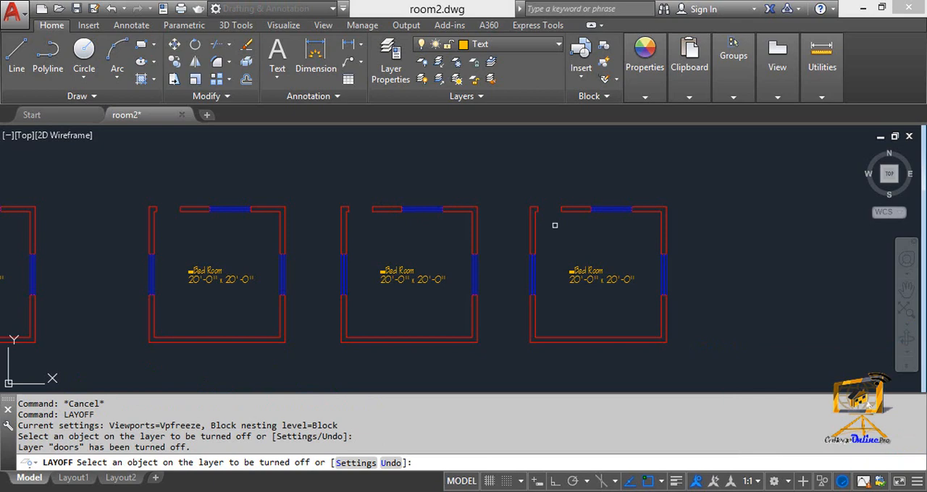
key(Escape)
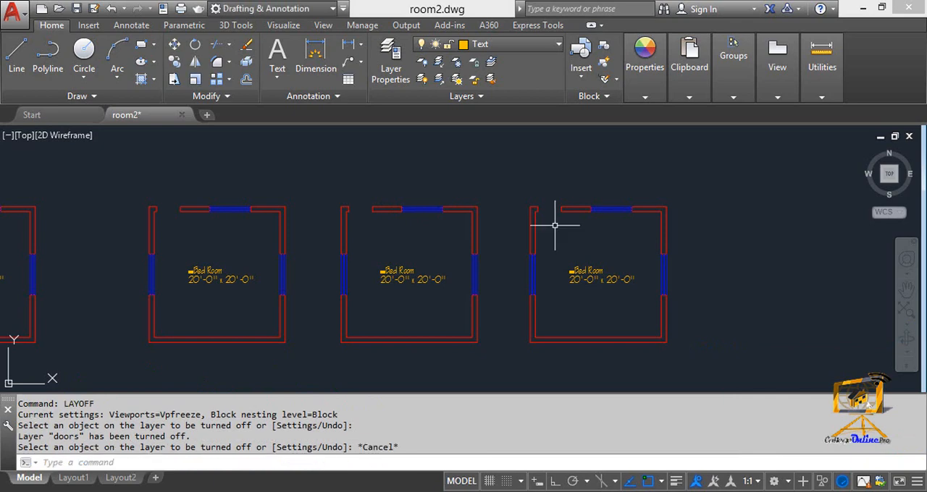
Turn all layers back on with LAYON.
text(layon)
key(Return)
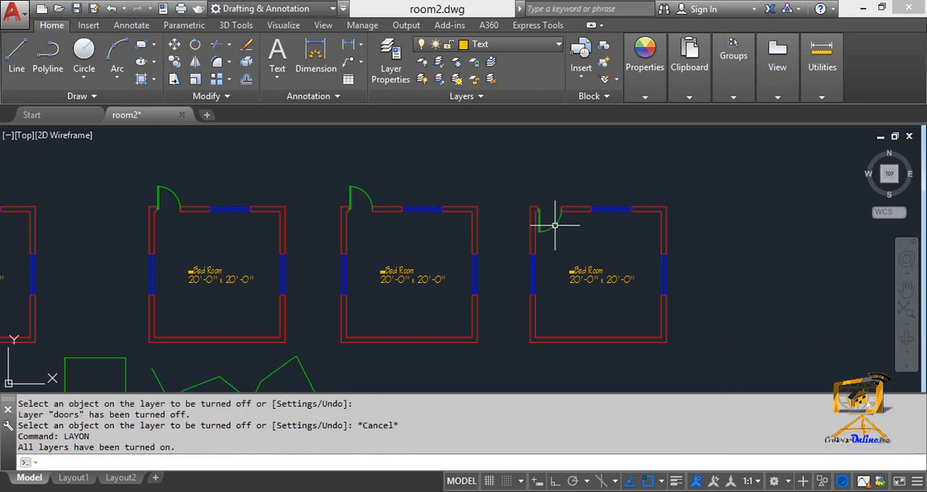